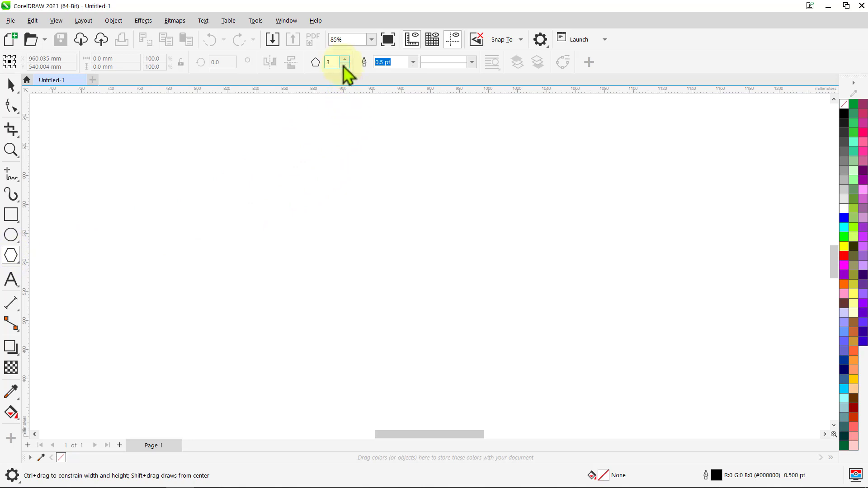
- Draw a 6-sided polygon about 203 mm wide, with the default graphic outline width set to 2.0 pt
click(345, 58)
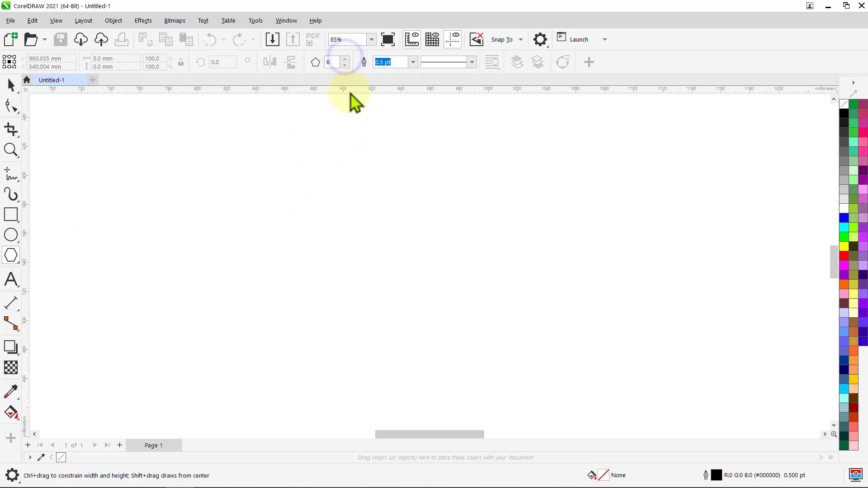
click(414, 63)
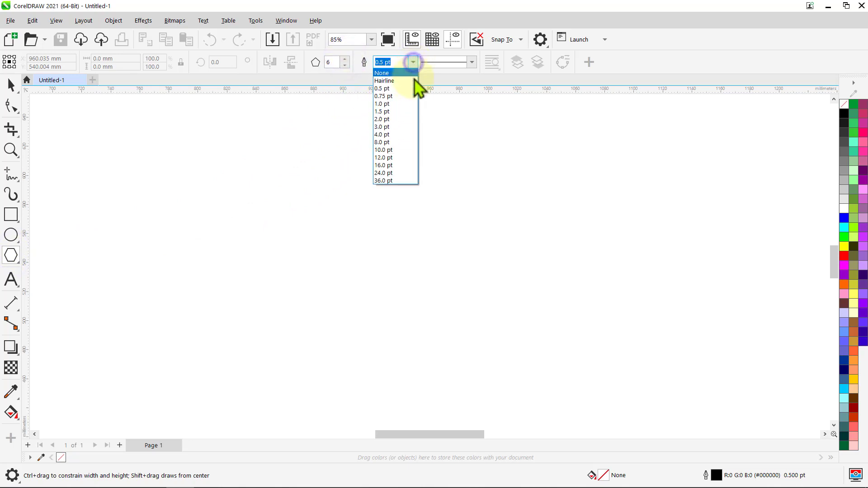
click(403, 119)
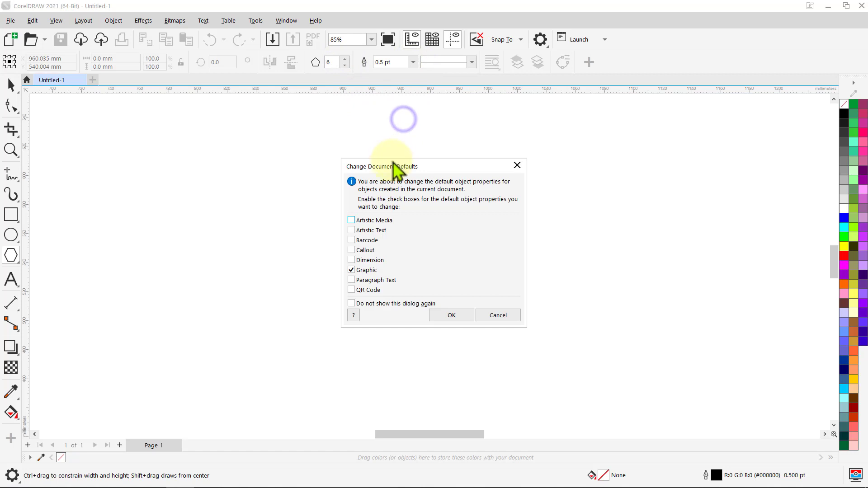
click(447, 316)
drag(443, 273, 599, 282)
key(space)
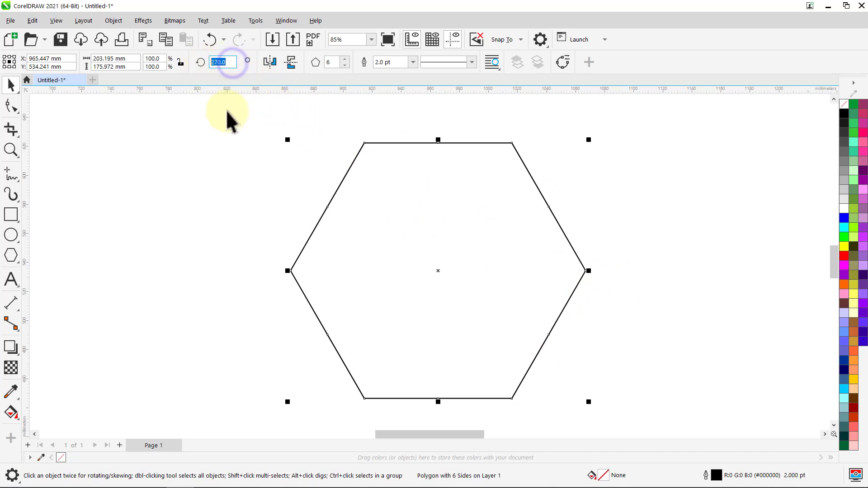
- Set the hexagon's rotation to 60 degrees and its height to 200 mm
text(60)
key(Return)
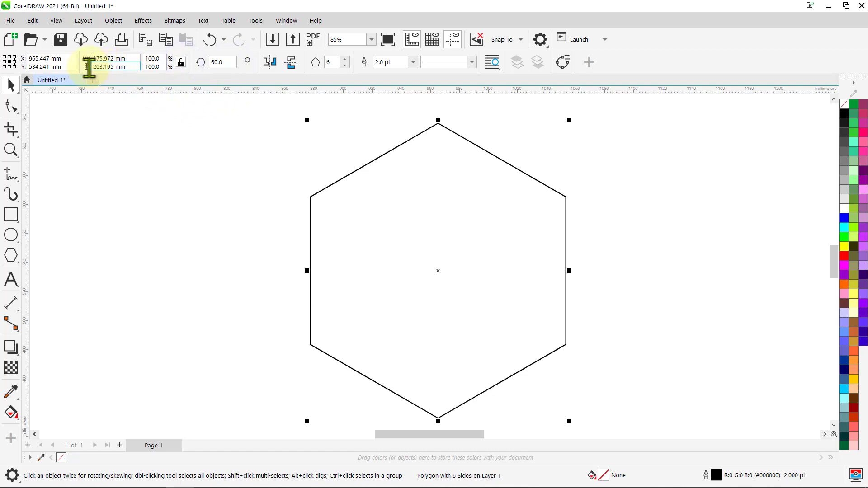
text(200)
key(Return)
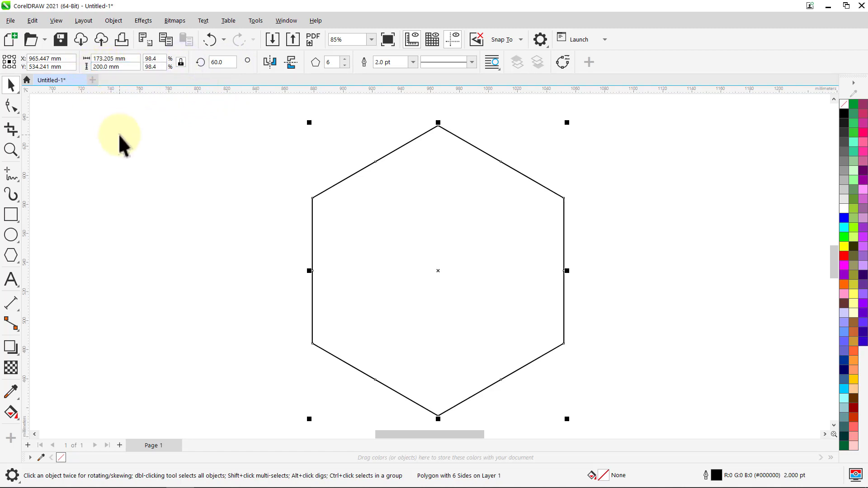
click(119, 135)
- Draw three straight lines from the hexagon's centre to its upper-right, upper-left and bottom vertices to form a cube
click(12, 175)
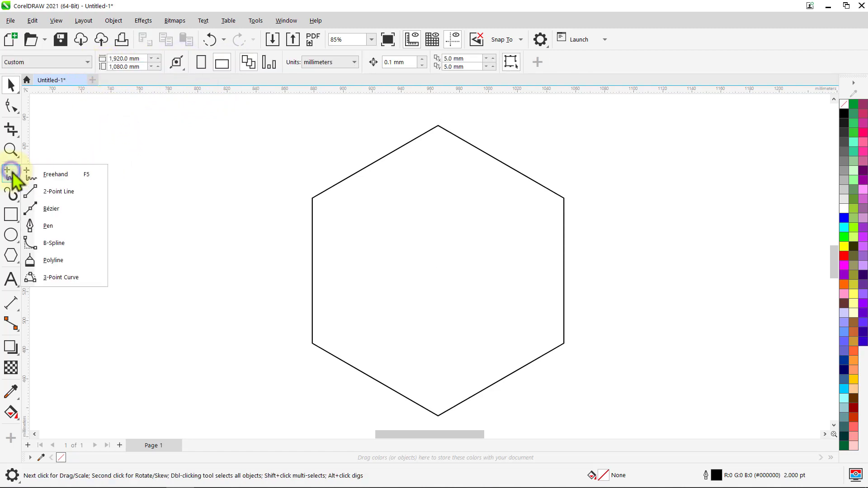
click(50, 191)
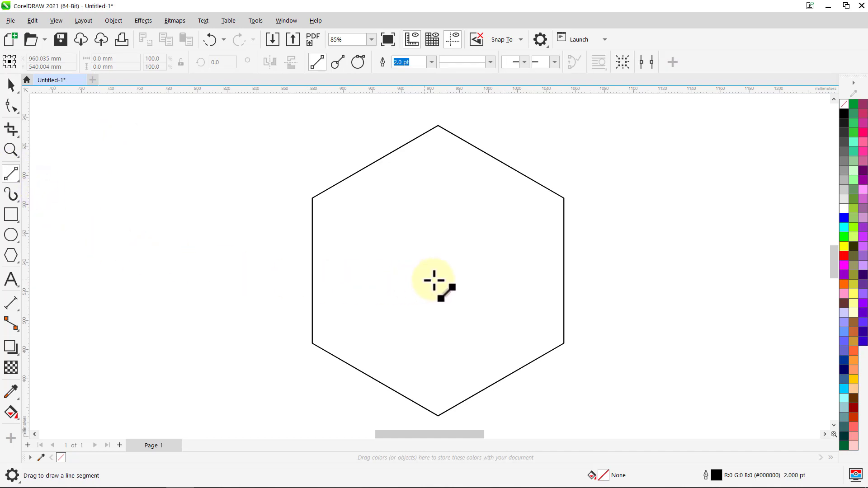
drag(458, 271, 565, 199)
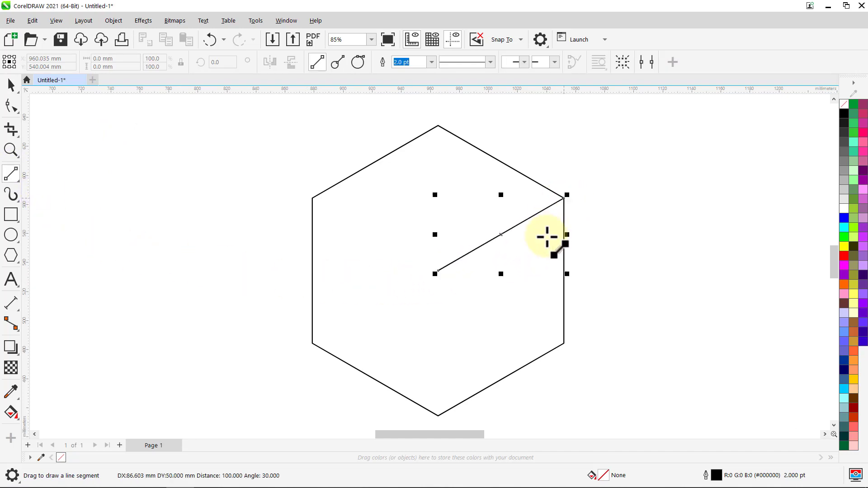
drag(437, 271, 312, 199)
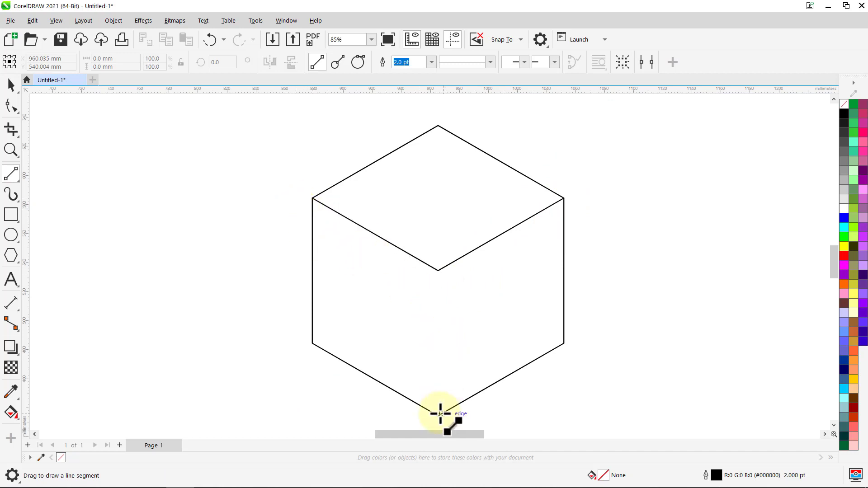
drag(438, 415, 438, 271)
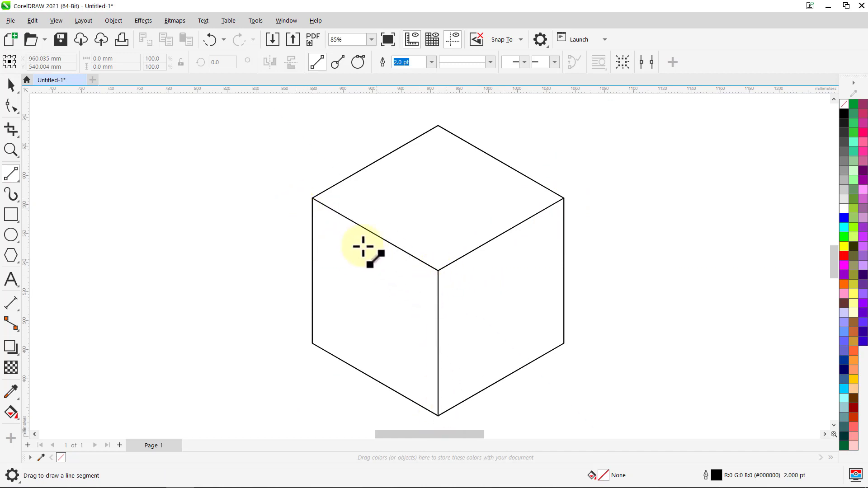
- Draw a horizontal line across the cube's top face, then place it at the central vertex with a copy at the topmost vertex
drag(313, 198, 564, 198)
key(space)
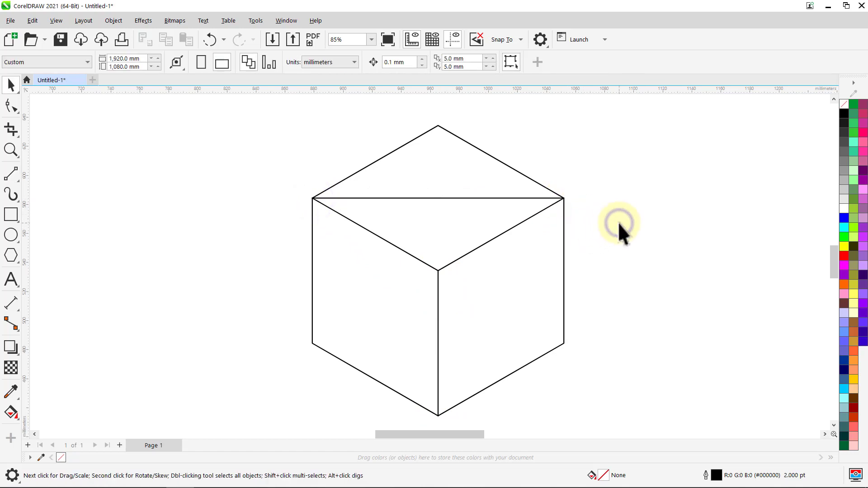
mouse_move(443, 198)
mouse_down()
mouse_move(442, 271)
mouse_move(442, 128)
mouse_move(436, 138)
mouse_up()
right_click(442, 128)
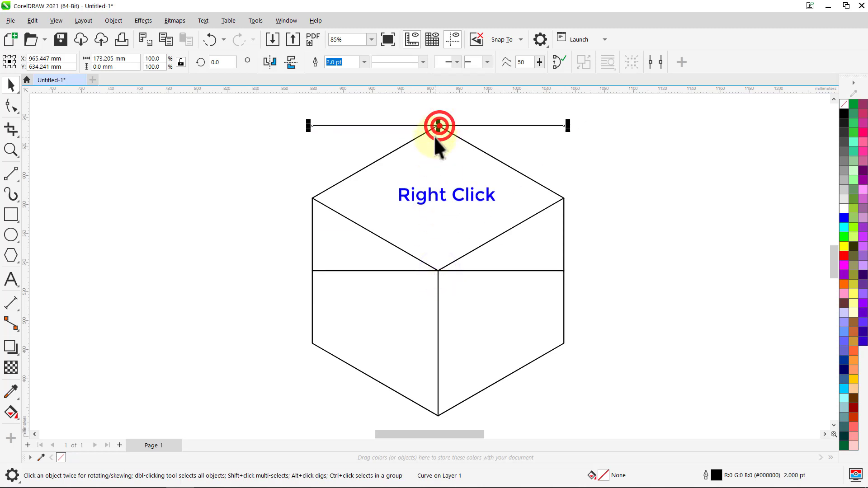
click(218, 123)
- Blend the horizontal line at the central vertex with the one at the topmost vertex, using 2 blend steps
click(350, 269)
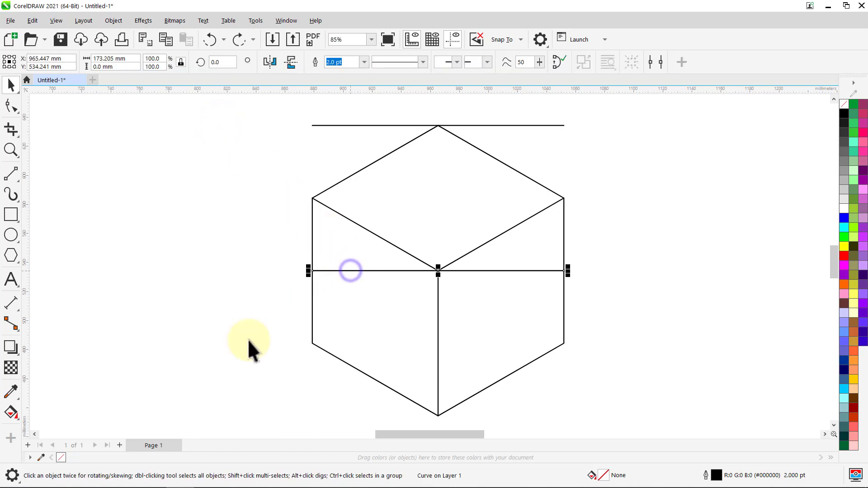
click(17, 352)
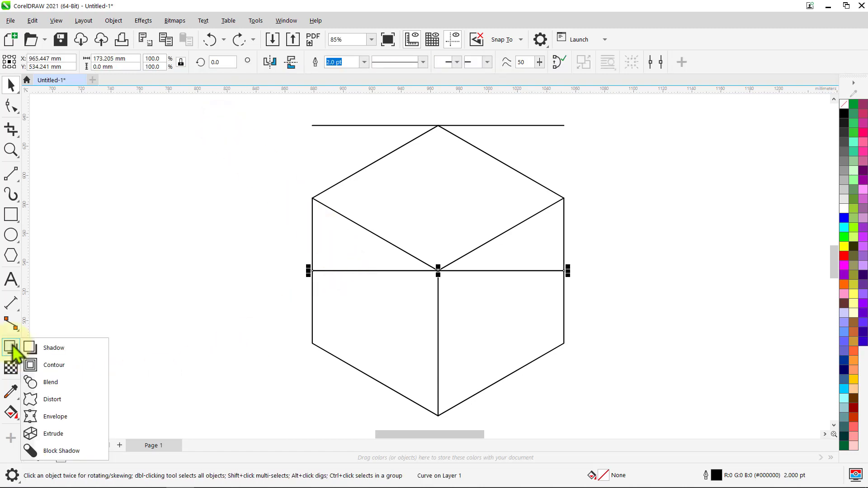
click(54, 382)
drag(438, 270, 438, 126)
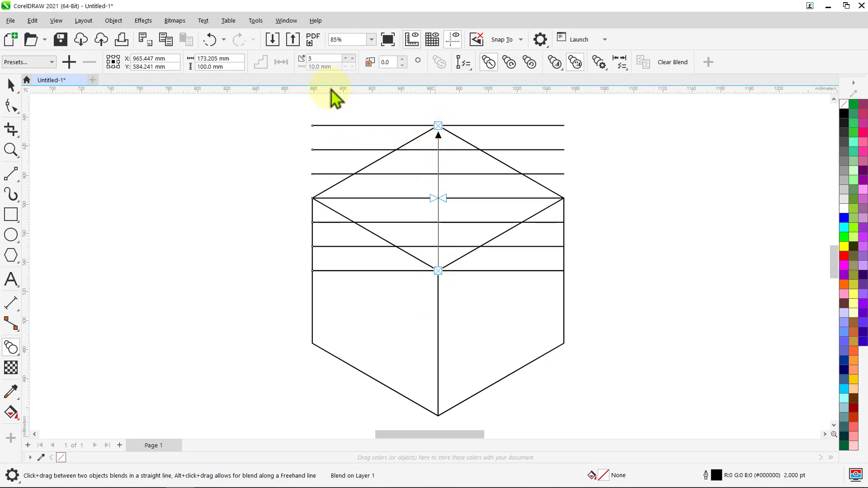
key(BackSpace)
text(2)
key(Return)
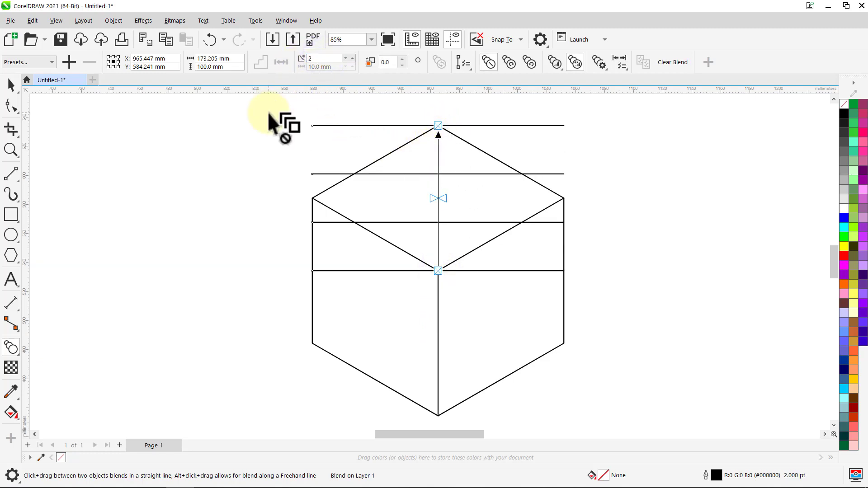
click(10, 84)
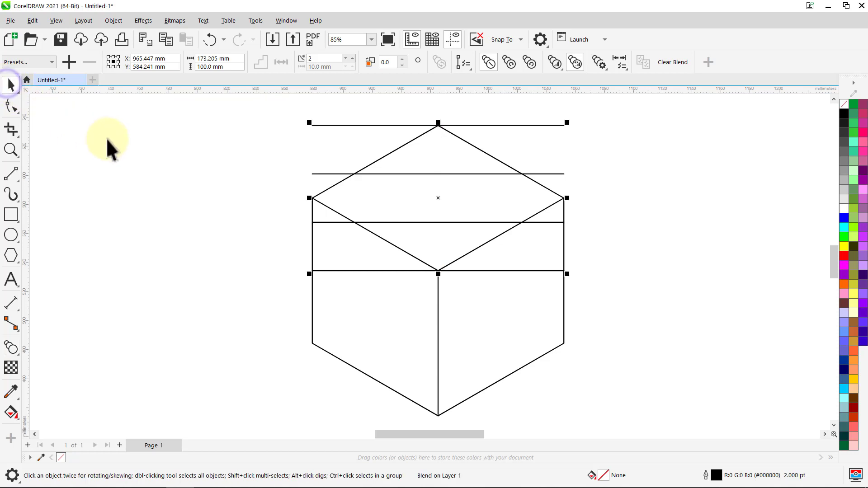
click(108, 135)
- Break the blend apart, ungroup its lines, and delete the horizontal lines at the topmost and central vertices
right_click(320, 173)
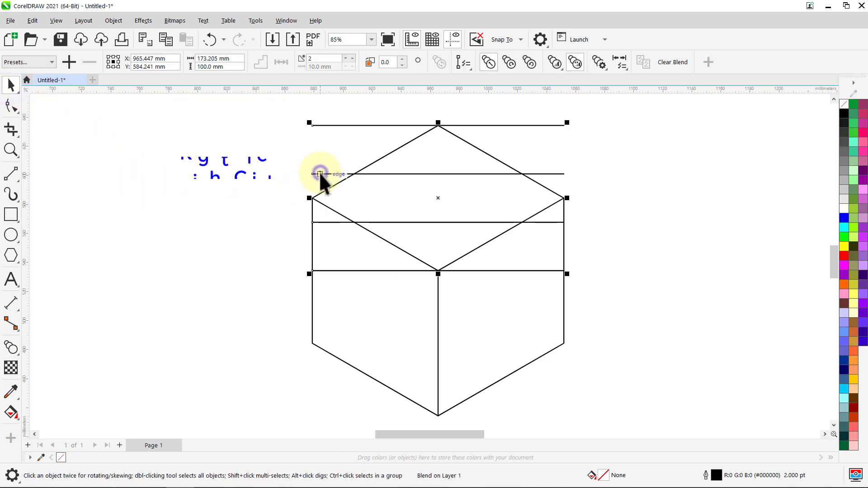
click(357, 183)
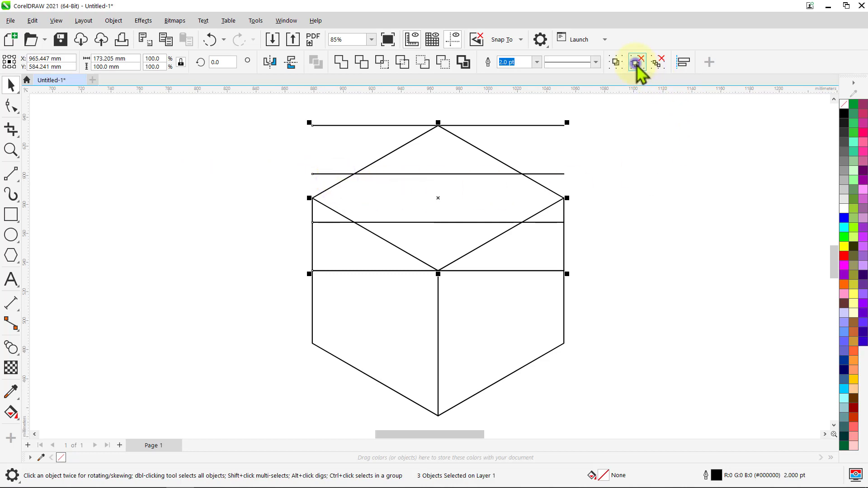
click(668, 157)
click(558, 126)
key(Delete)
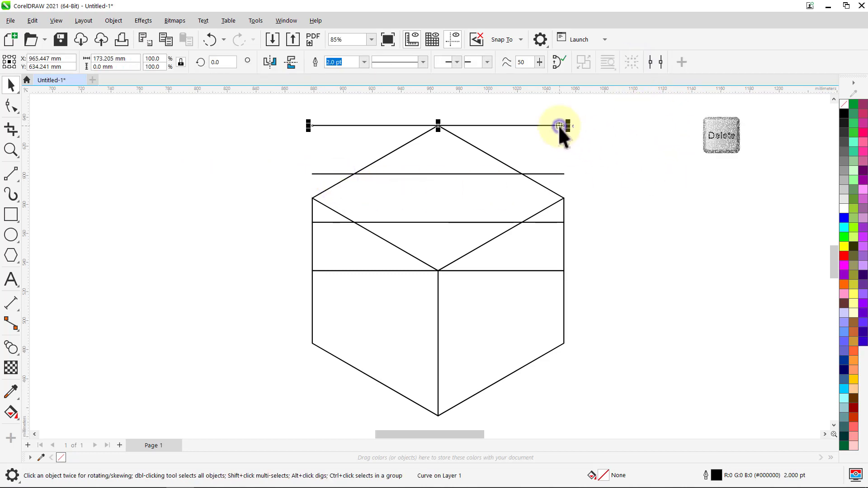
click(551, 270)
key(Delete)
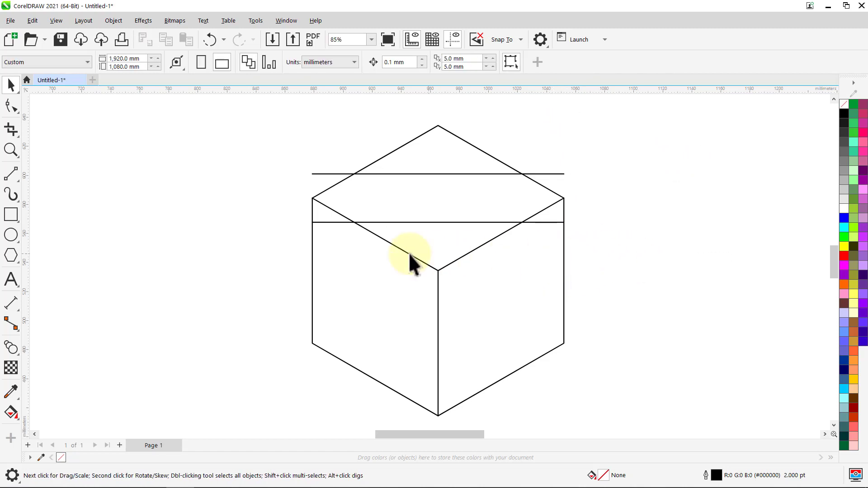
- Trim the ends of both horizontal lines that extend beyond the cube's top face with Virtual Segment Delete
click(11, 131)
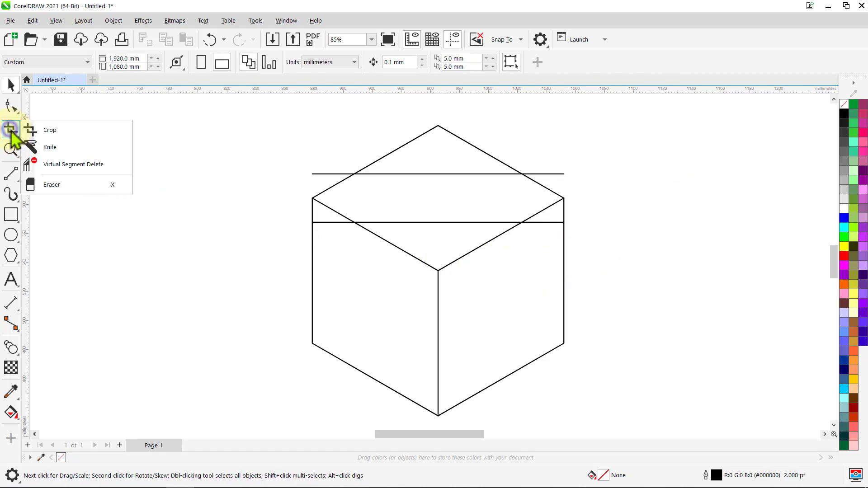
click(63, 165)
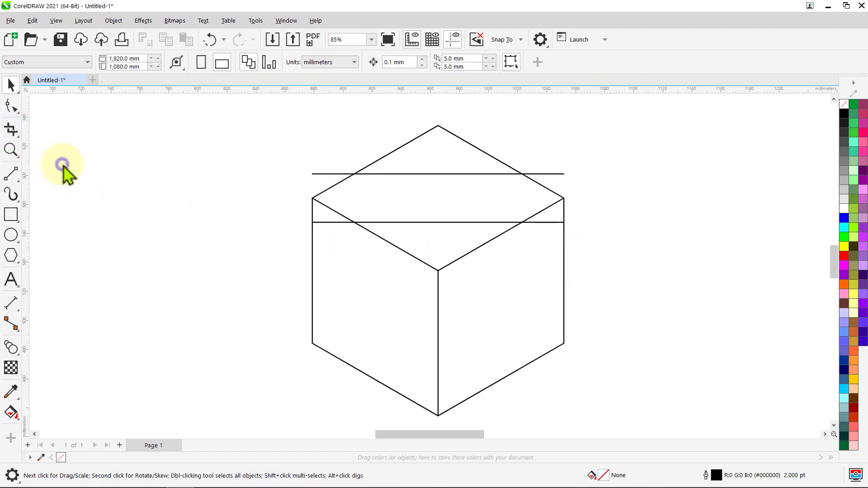
click(331, 174)
click(334, 222)
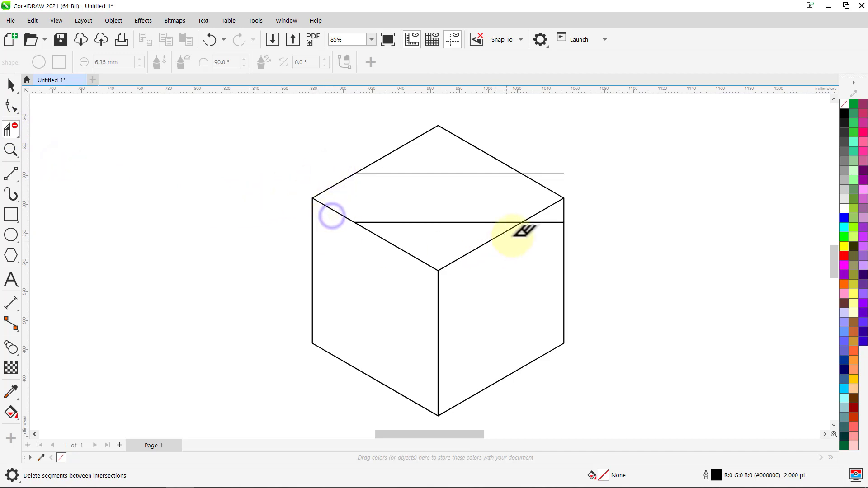
click(548, 222)
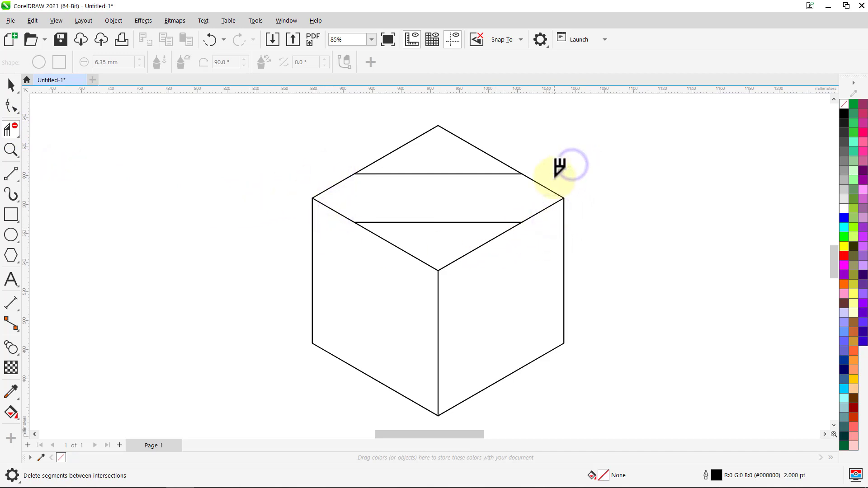
key(space)
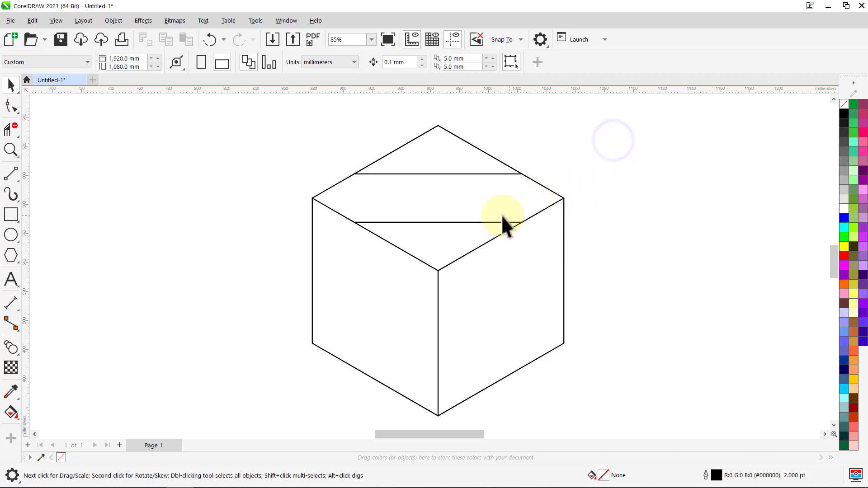
- Move the rotation centres of both horizontal lines on the top face to the cube's central vertex
click(490, 222)
click(489, 222)
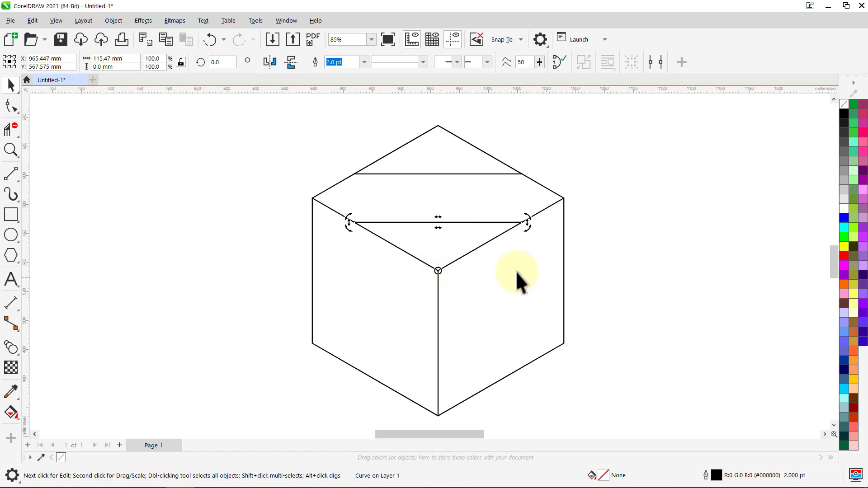
click(625, 240)
click(483, 173)
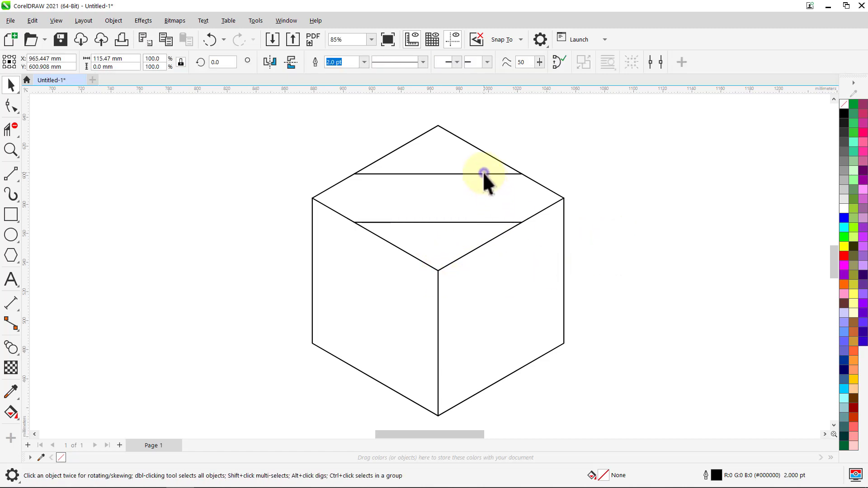
click(484, 174)
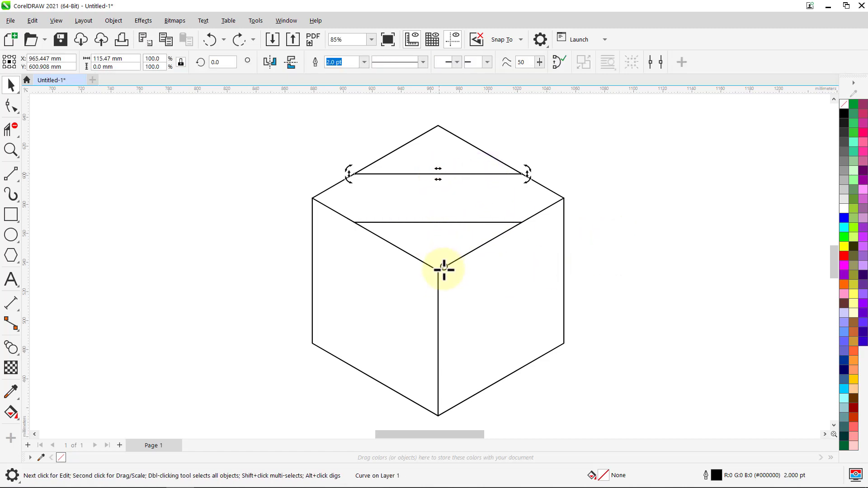
click(278, 221)
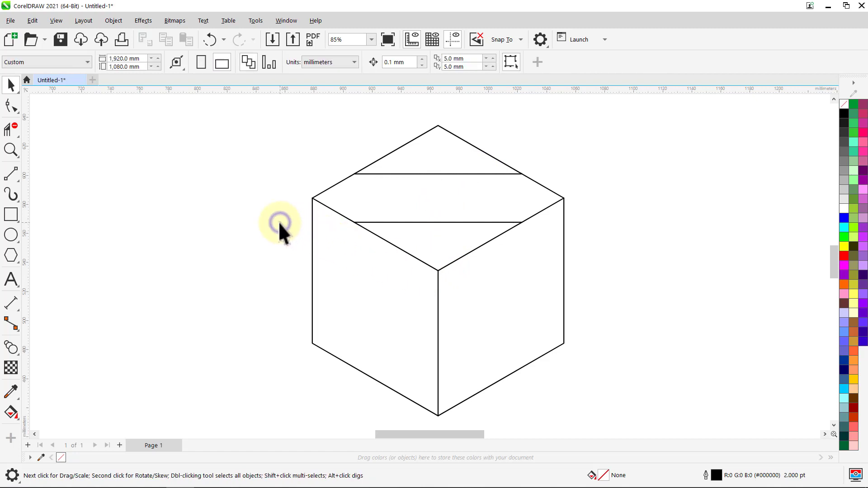
- Rotate the lower horizontal line on the top face by 120° about its set centre, making 2 copies
click(281, 22)
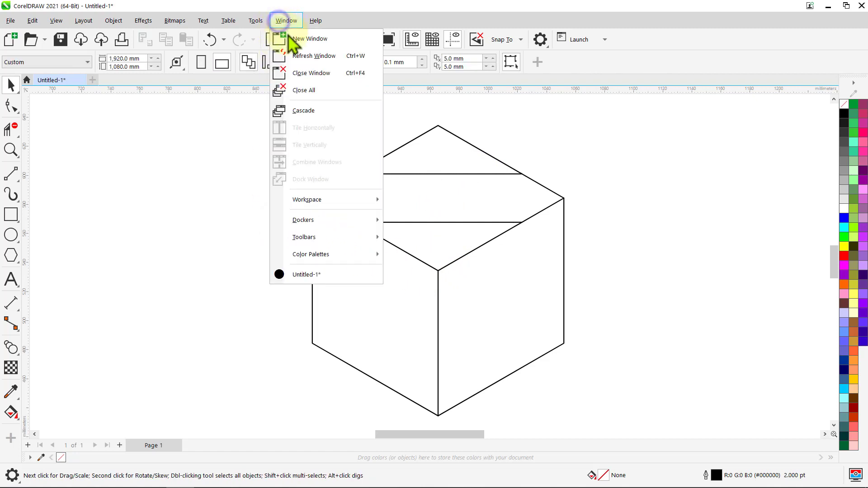
mouse_move(353, 222)
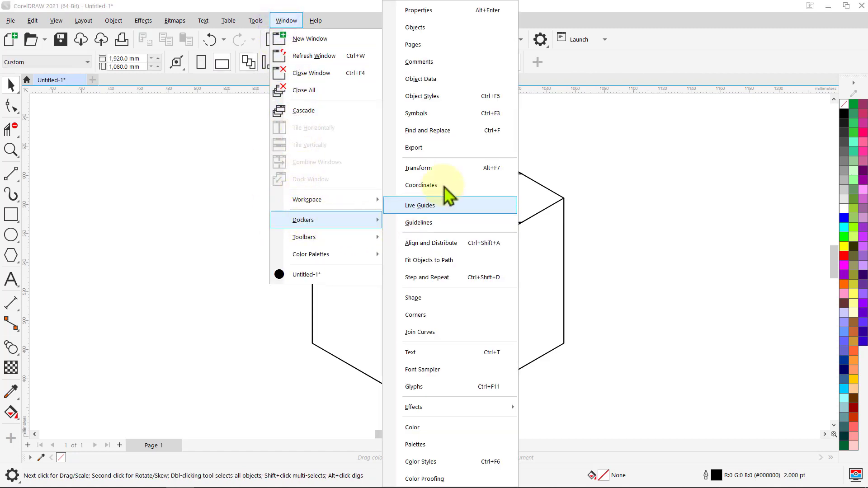
click(449, 168)
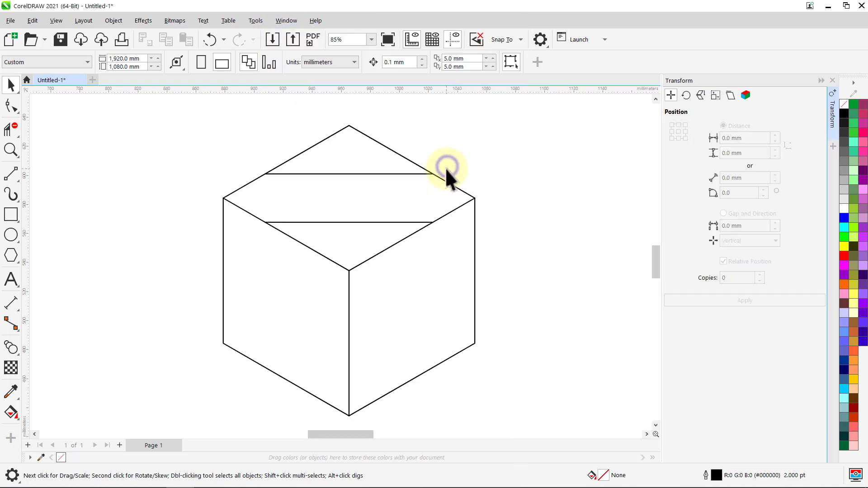
click(412, 222)
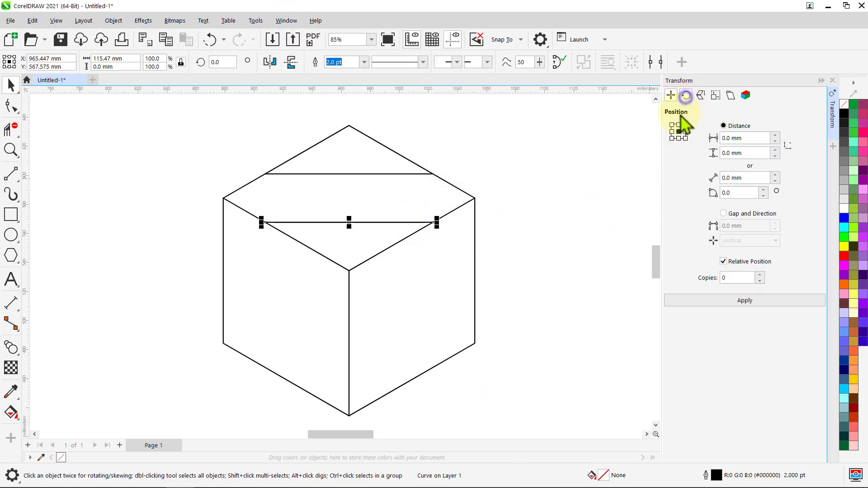
click(686, 95)
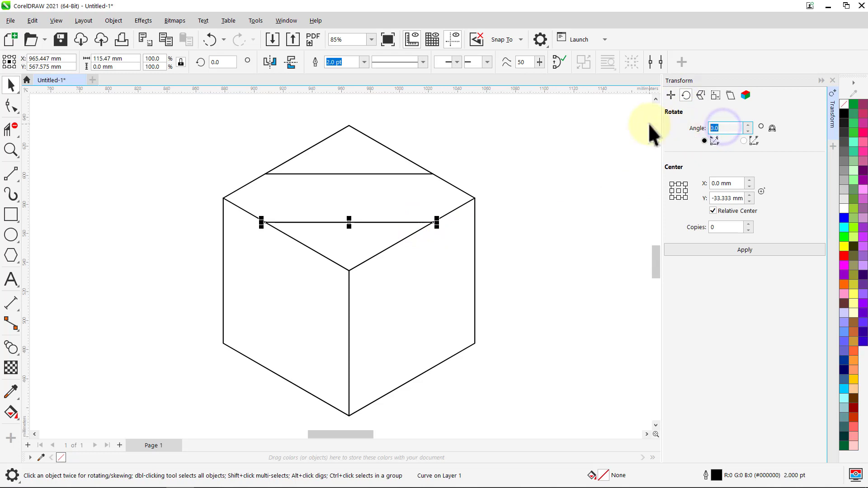
text(120)
click(723, 227)
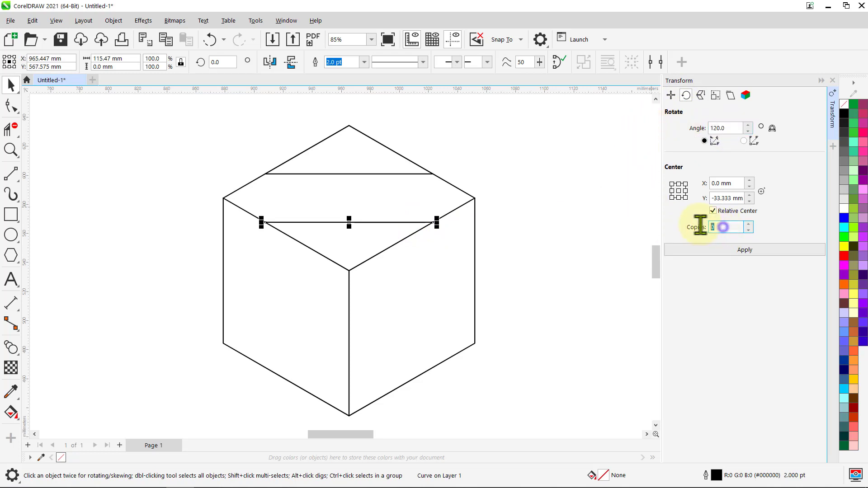
text(2)
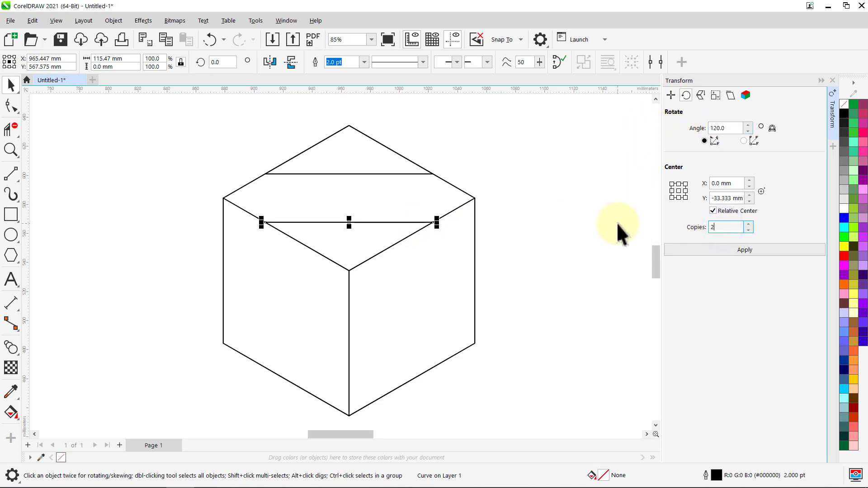
click(719, 251)
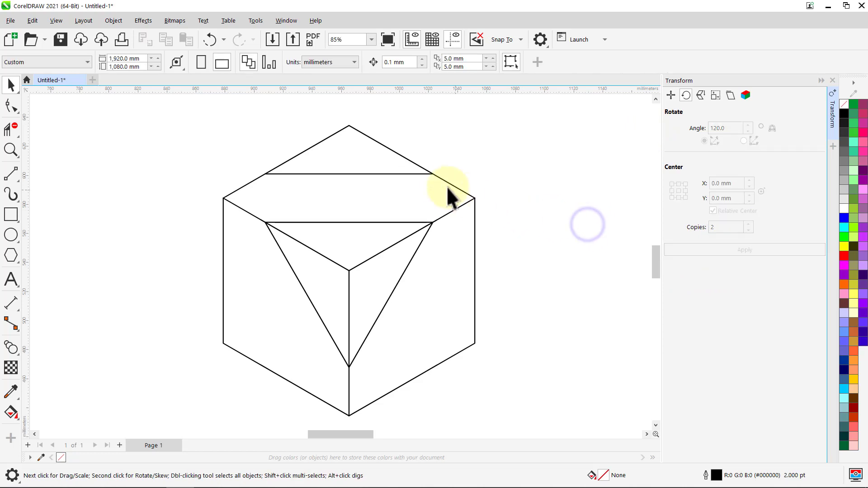
- Rotate the upper horizontal line on the top face with the same 120° angle and 2 copies, and close the Transform docker
click(415, 174)
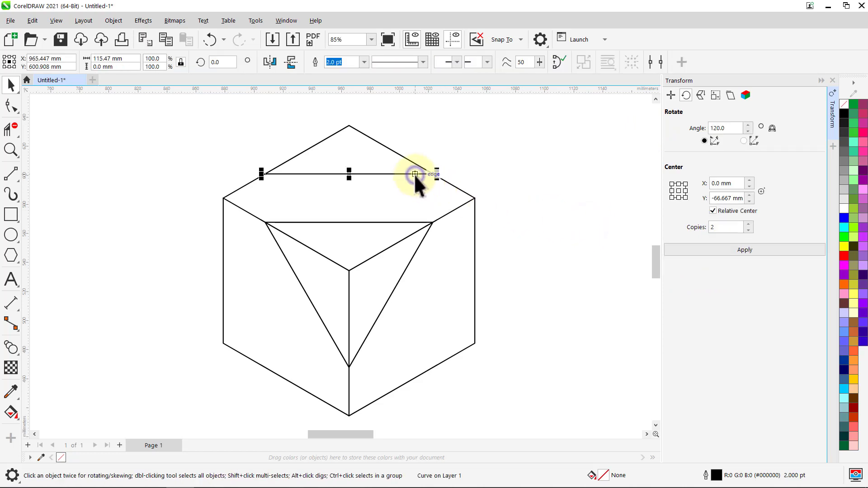
click(737, 253)
click(598, 244)
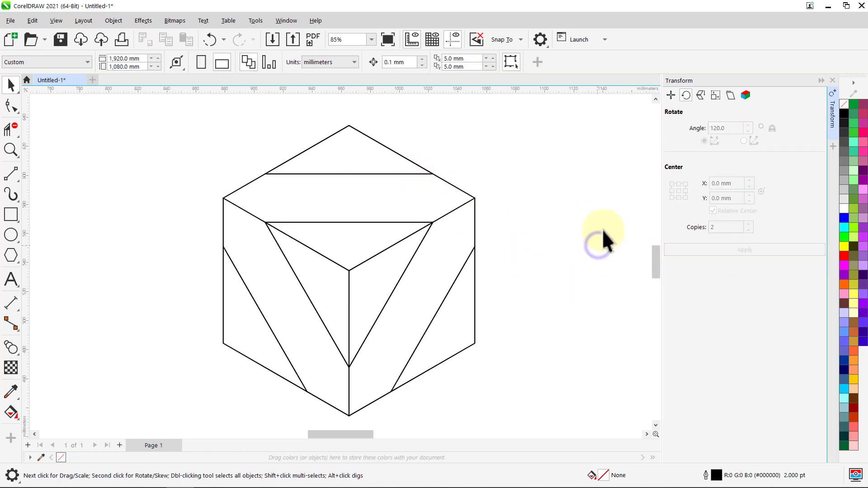
click(832, 80)
- Duplicate the whole cube diagonally down to the right, snapping the copy's topmost vertex to the original's lower-right corner
click(521, 117)
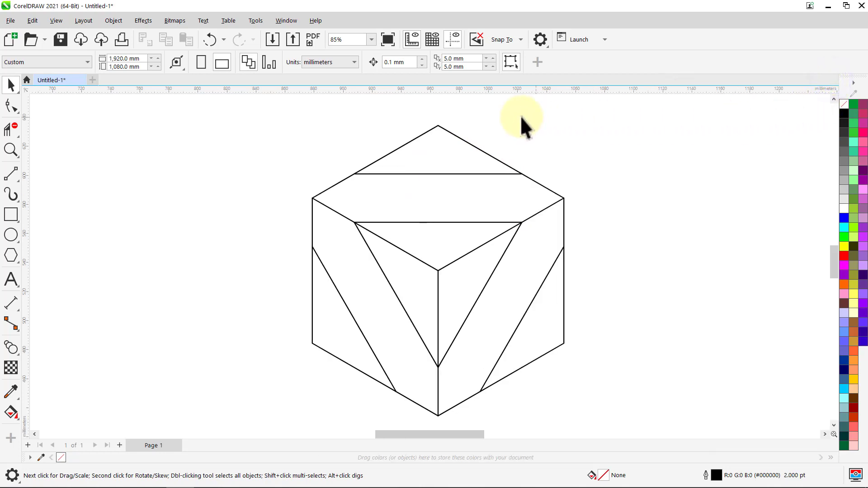
text(50)
key(Return)
drag(397, 222, 343, 150)
key(ctrl+a)
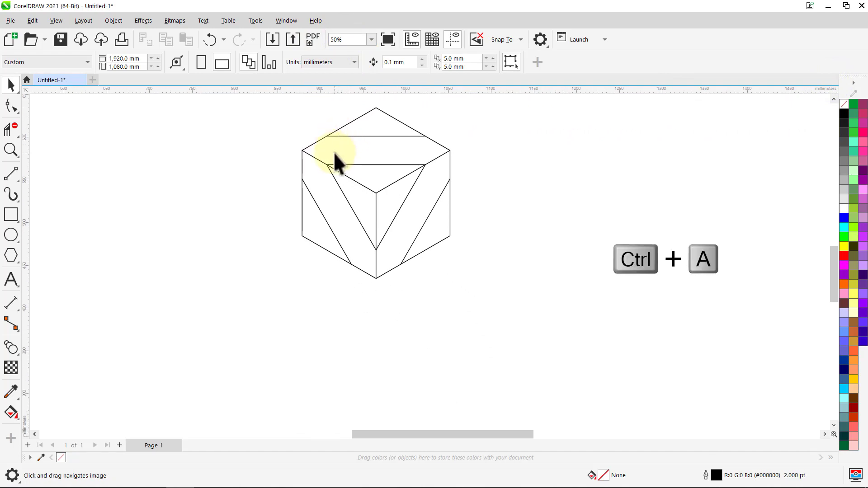
drag(378, 109, 451, 236)
right_click(452, 238)
click(560, 297)
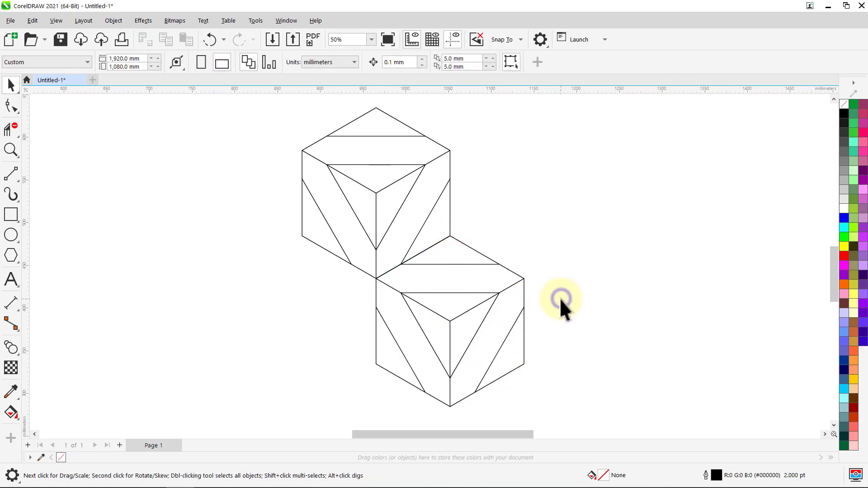
- Select both cubes and move them outside the page, beyond its upper-left corner
click(371, 39)
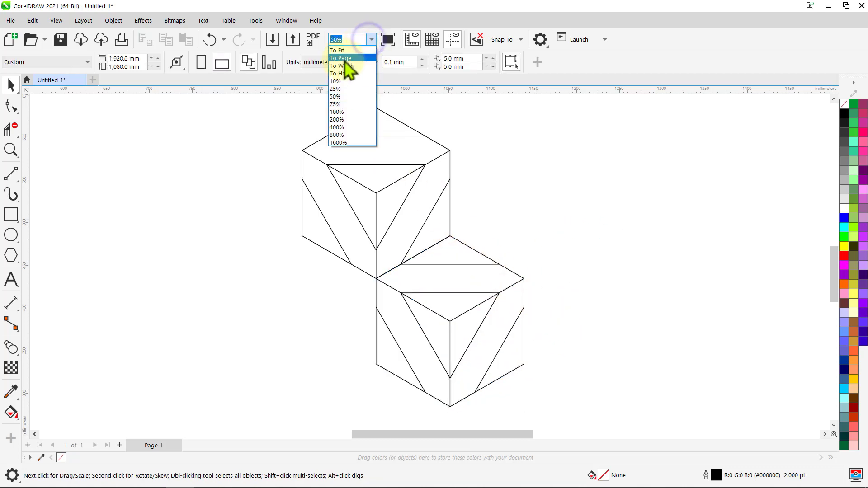
click(344, 82)
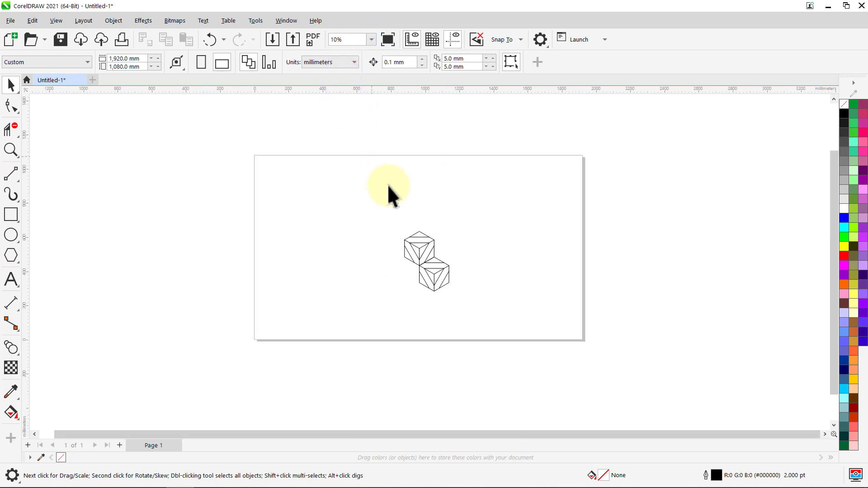
drag(415, 306, 387, 320)
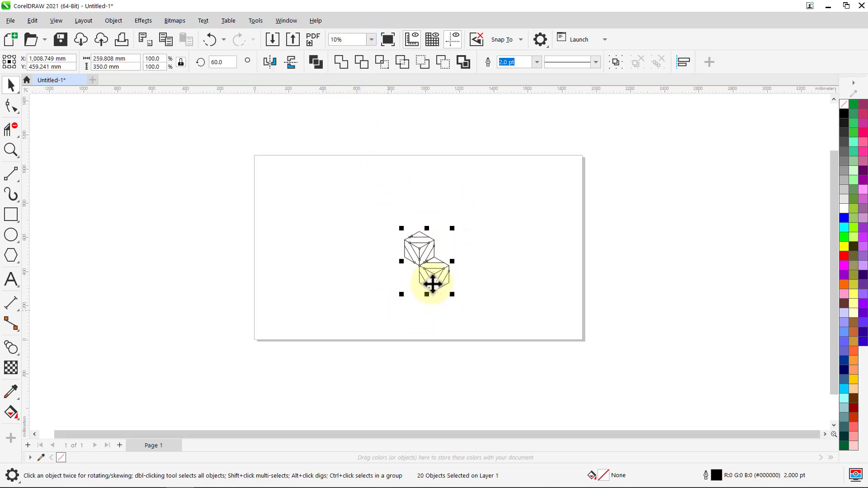
drag(430, 283, 234, 157)
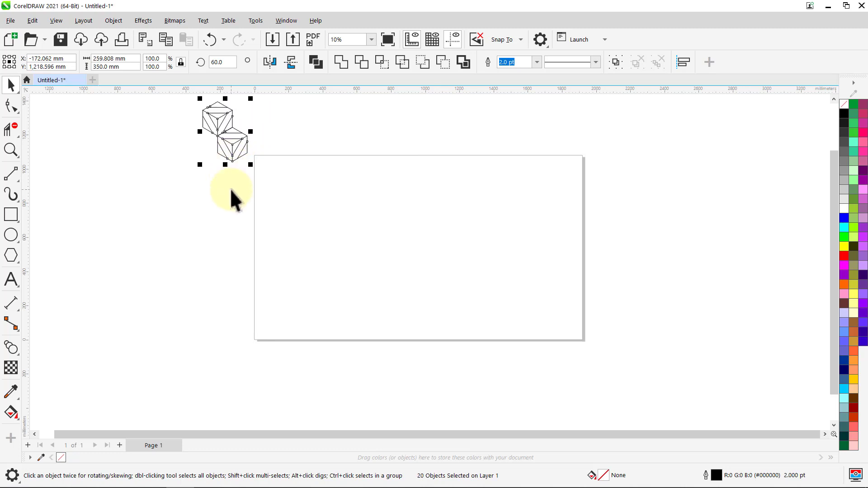
- Duplicate the cube pair edge to edge to its right and repeat the duplication until 14 pairs span beyond the page width
mouse_move(202, 117)
mouse_down()
mouse_move(238, 125)
mouse_move(234, 115)
mouse_up()
right_click(235, 115)
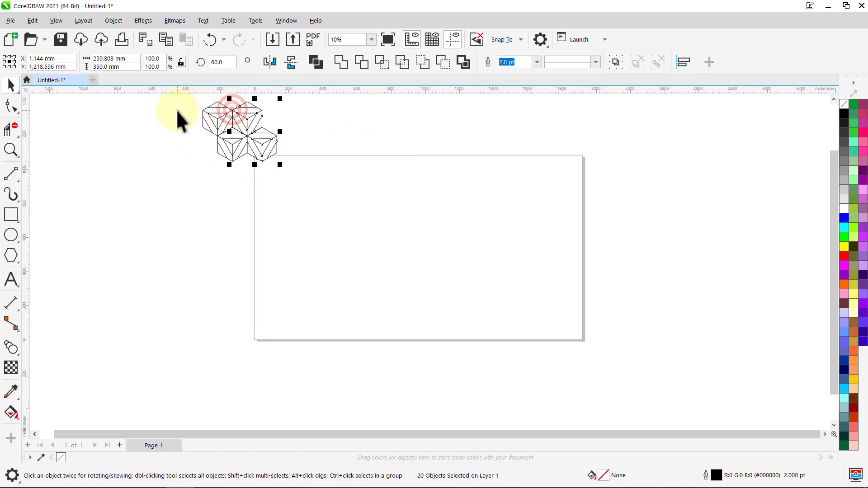
key(ctrl+d)
key(ctrl+d)
key(ctrl+d)
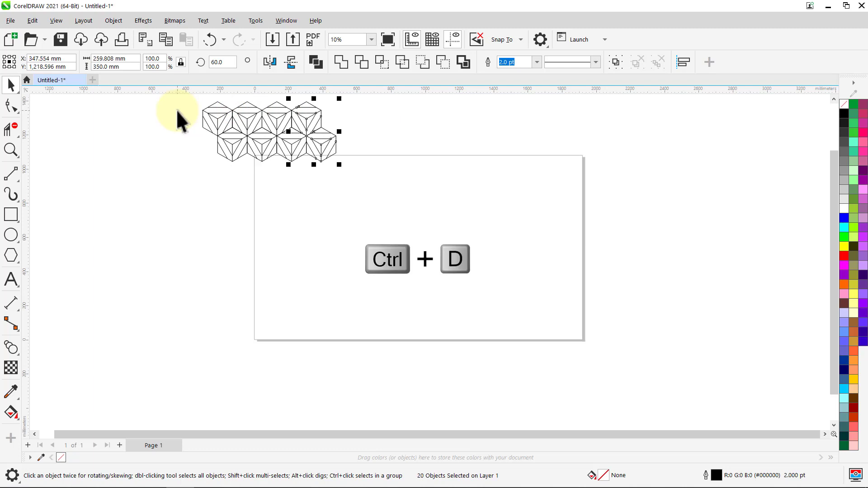
key(ctrl+d)
key(ctrl+d)
key(ctrl+d)
key(ctrl+d)
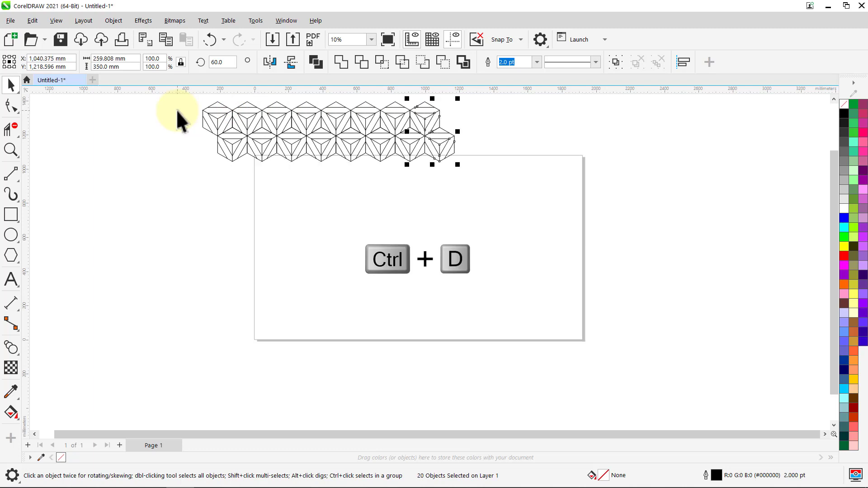
key(ctrl+d)
key(ctrl+d)
key(ctrl+d)
key(ctrl+d)
key(ctrl+d)
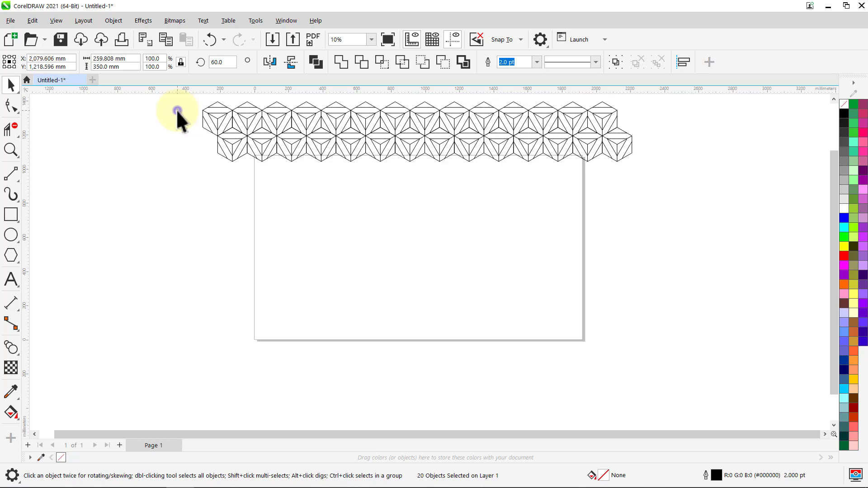
- Duplicate the entire double row of cubes directly below itself and repeat until five double rows cover the page
click(177, 110)
key(ctrl+a)
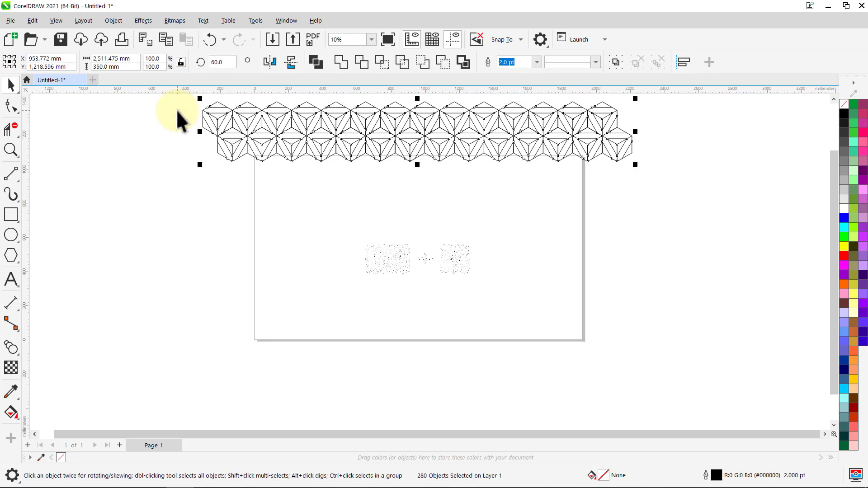
drag(367, 100, 366, 154)
right_click(367, 154)
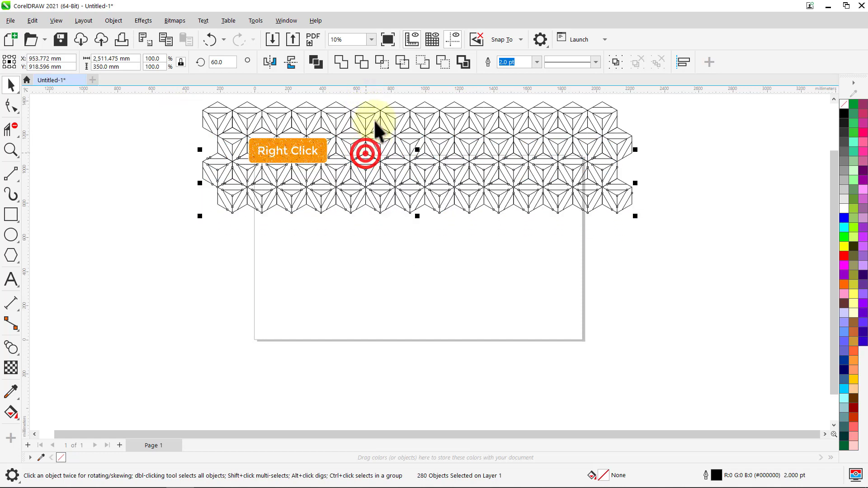
key(ctrl+d)
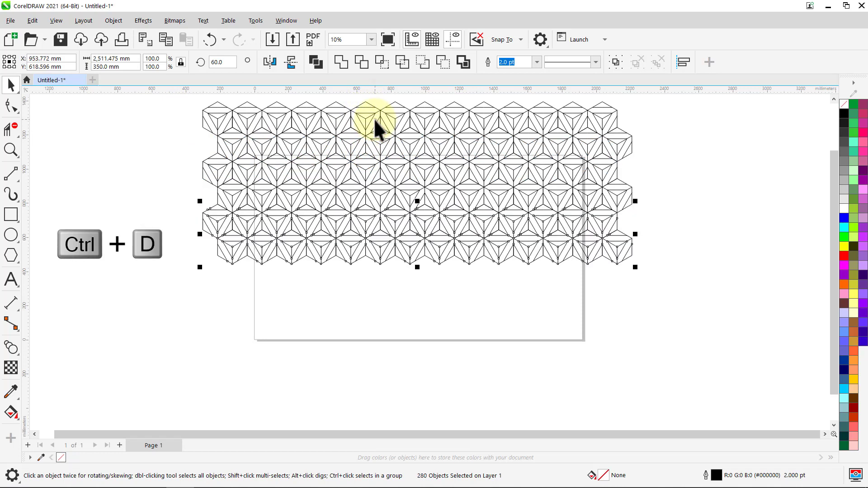
key(ctrl+d)
key(ctrl+d)
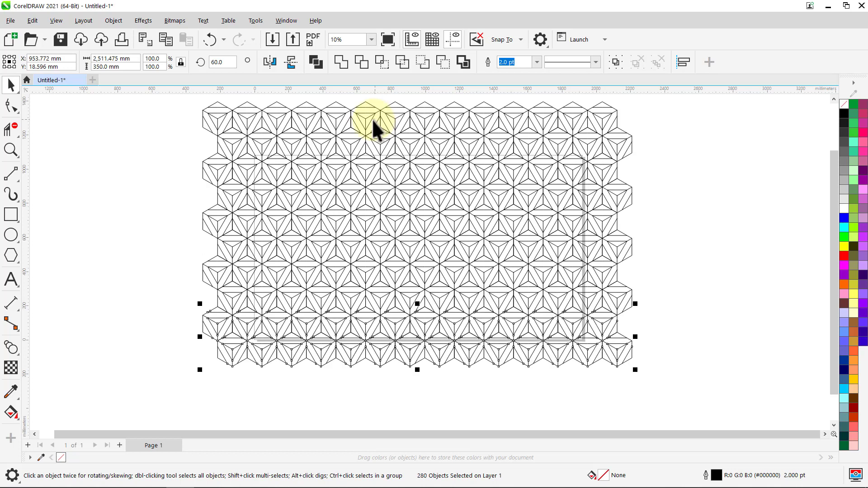
- Set the outline width of the whole cube pattern to 24 pt and convert its outlines to objects
click(149, 109)
key(ctrl+a)
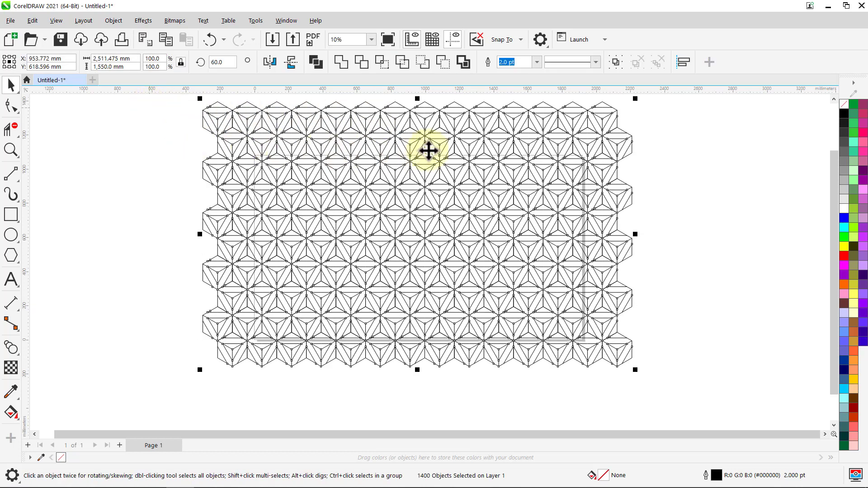
click(538, 62)
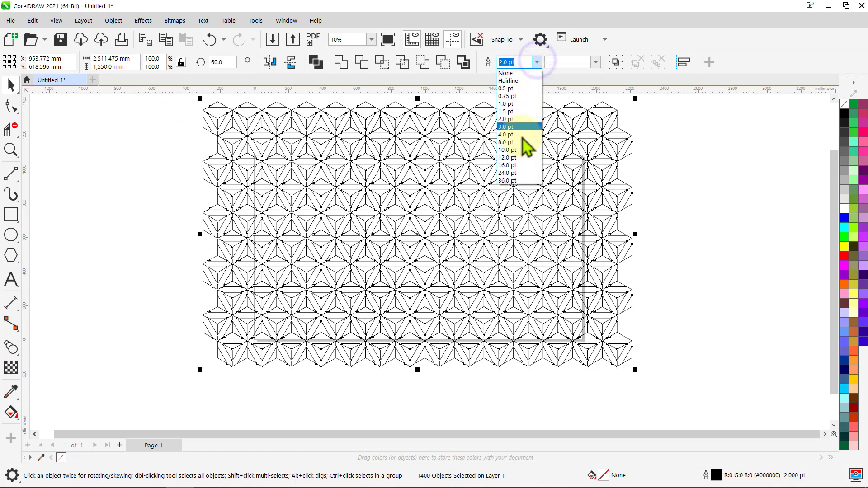
click(509, 174)
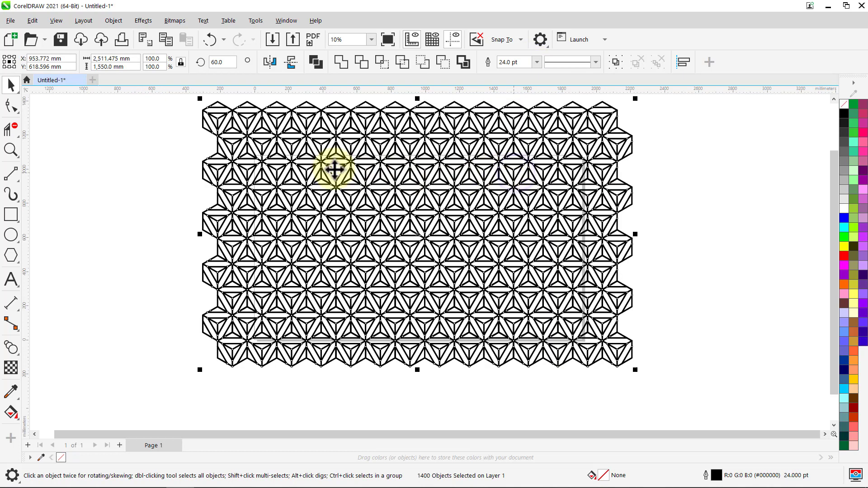
click(116, 22)
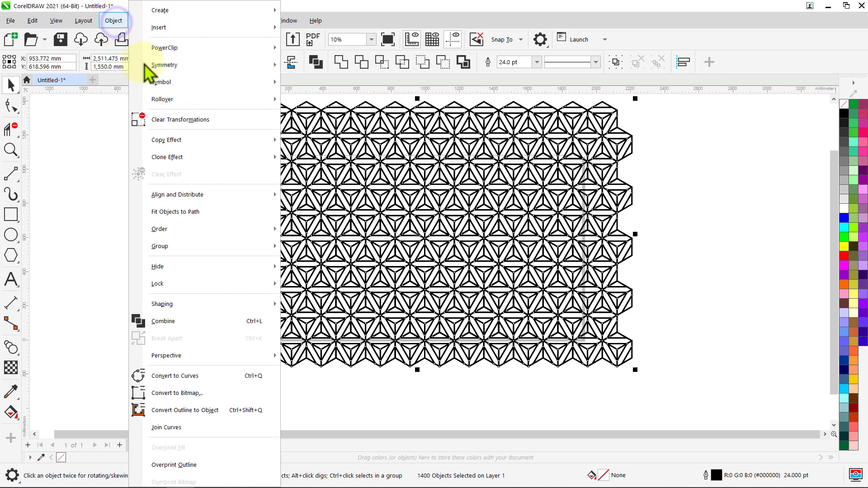
click(178, 411)
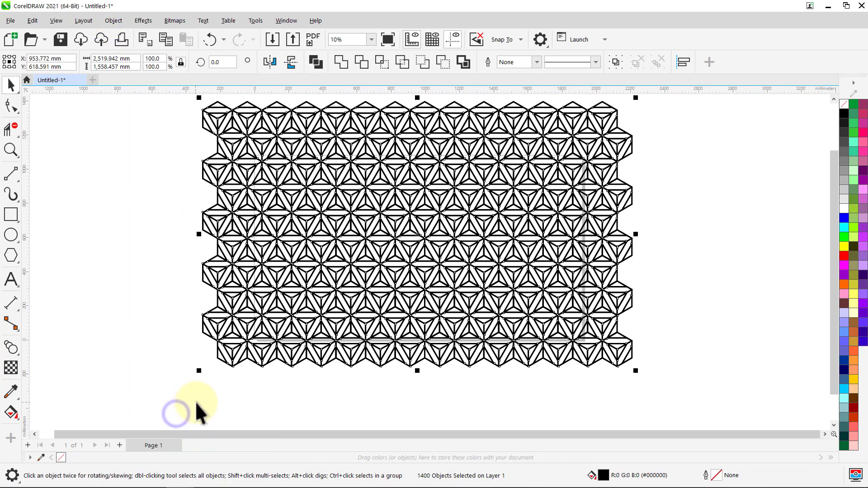
- Weld the converted pattern objects into one curve and centre it on the page
click(343, 63)
key(p)
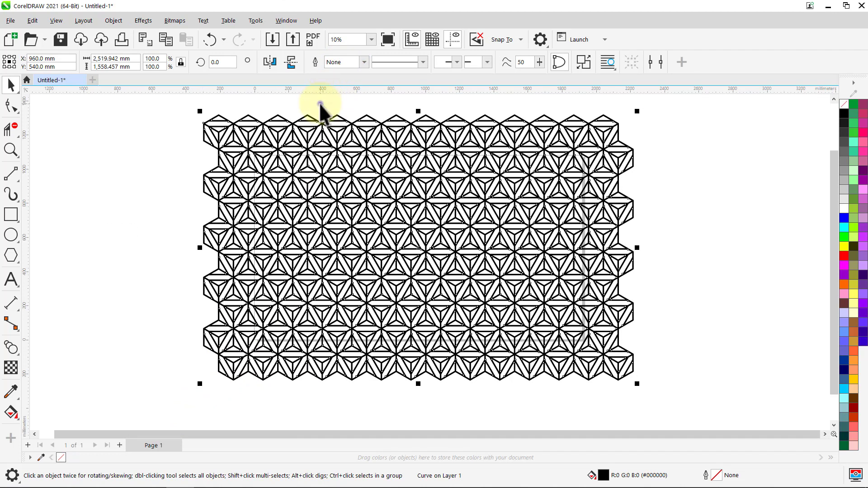
click(320, 106)
- Recolour the welded pattern light lime green
click(311, 121)
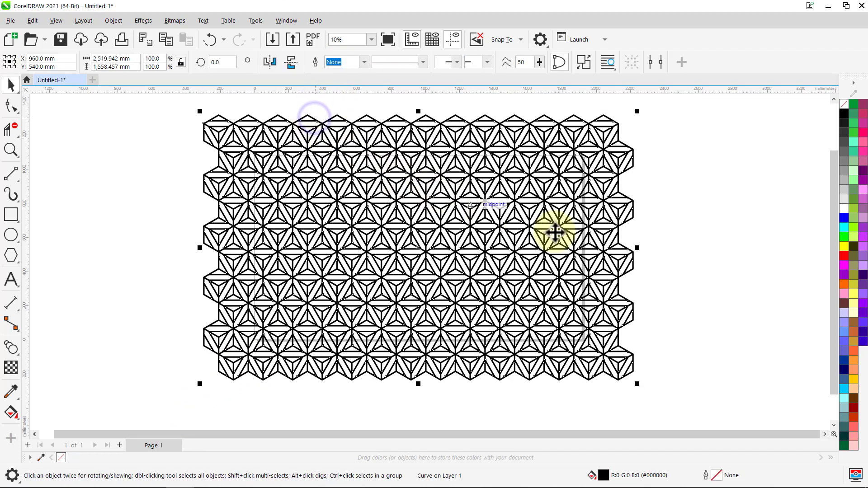
right_click(855, 237)
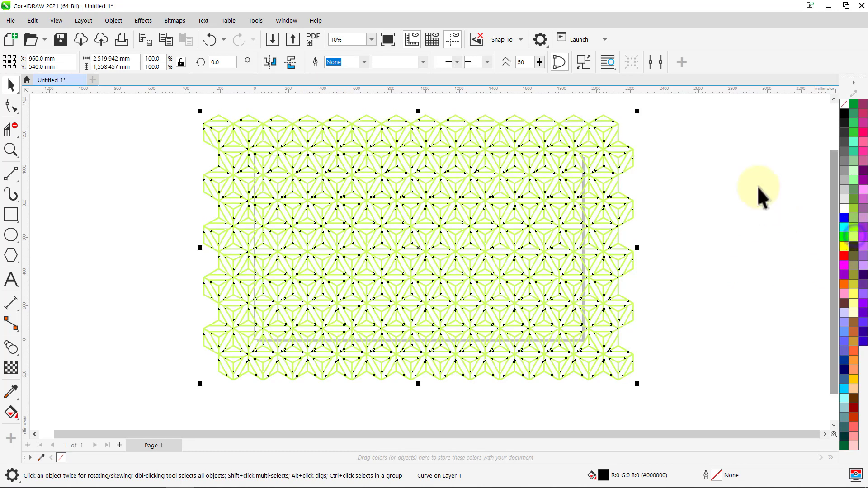
click(720, 138)
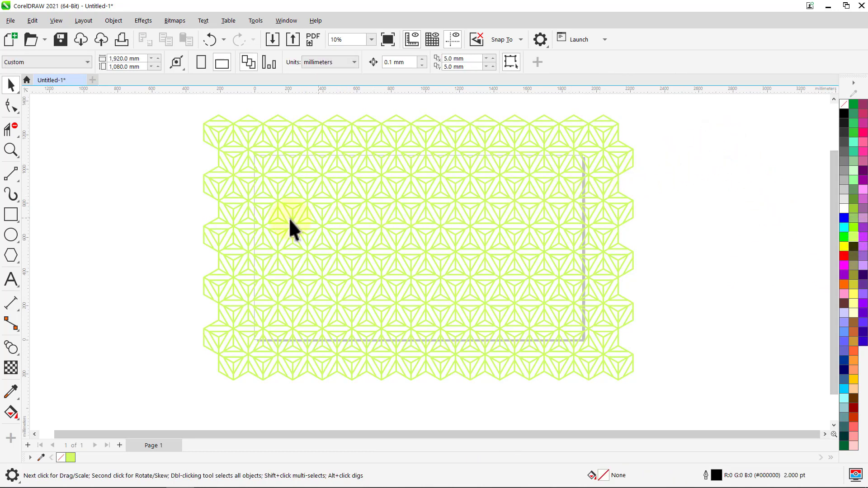
- Draw a rectangle about 1740 by 1088 mm over the page area of the cube pattern
click(13, 216)
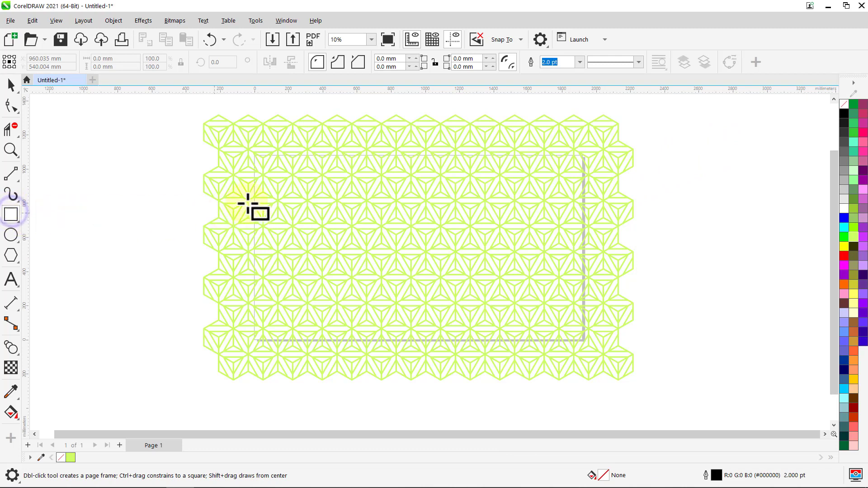
drag(246, 155, 544, 341)
key(space)
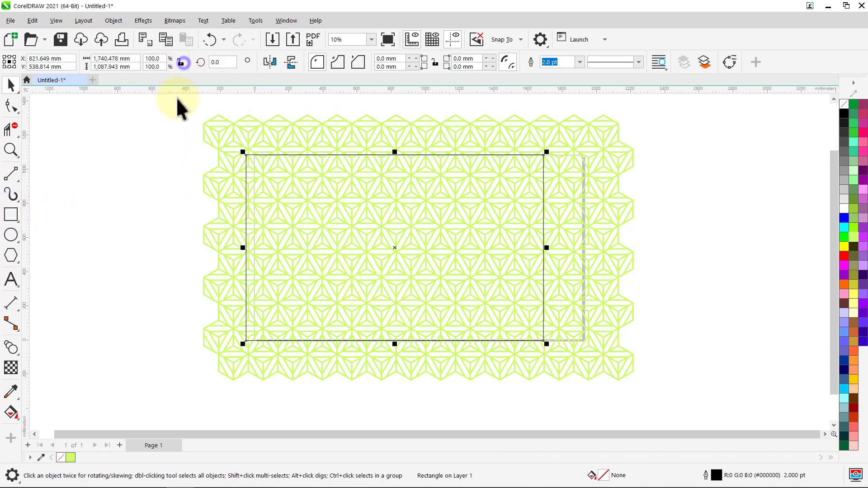
- Resize the rectangle to 1920 mm wide by 1080 mm high and centre it on the page
drag(134, 59, 93, 60)
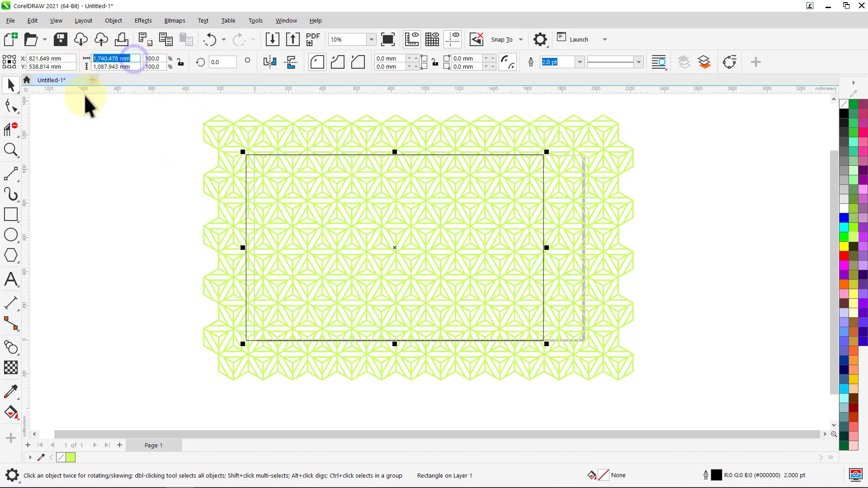
text(1920)
key(Return)
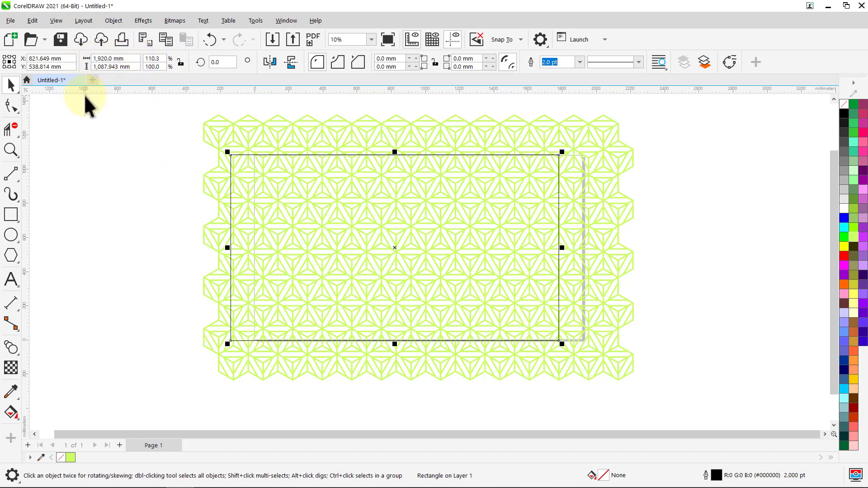
drag(135, 66, 93, 67)
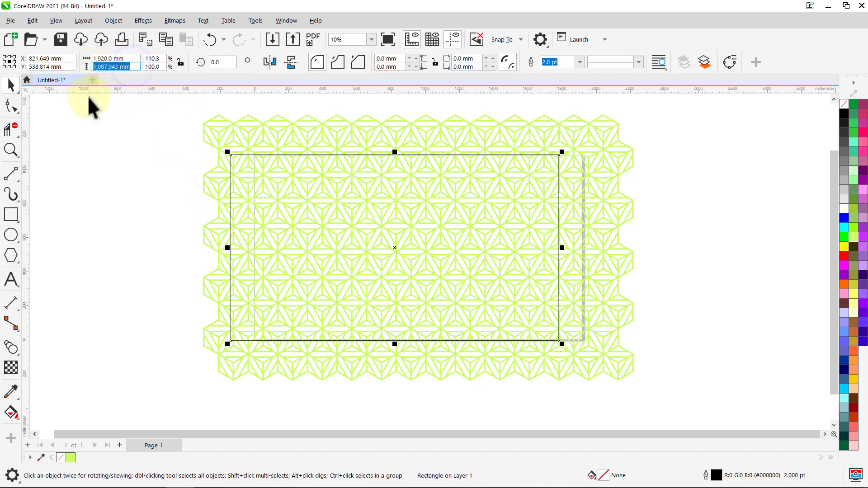
text(1,080)
key(Return)
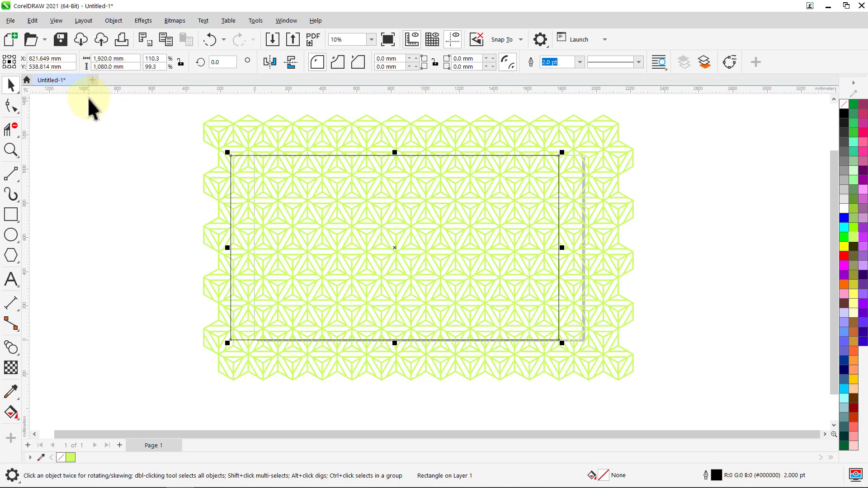
key(p)
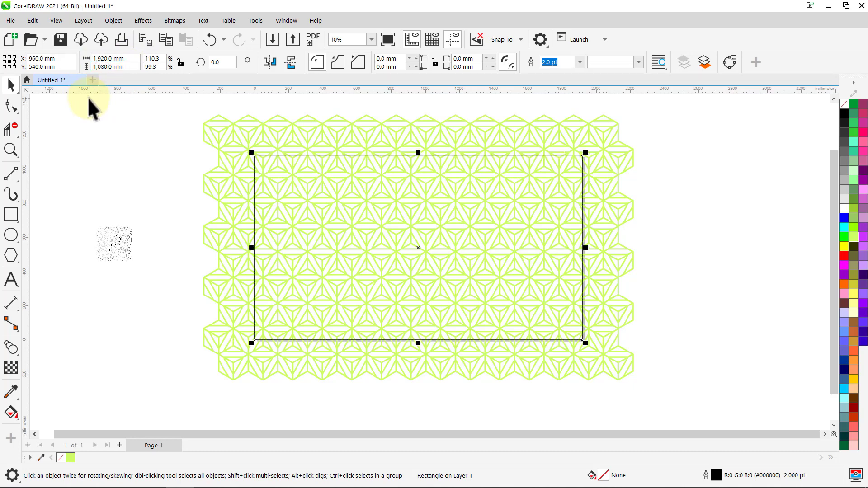
- Fill the page-sized rectangle with black and remove its outline
click(844, 113)
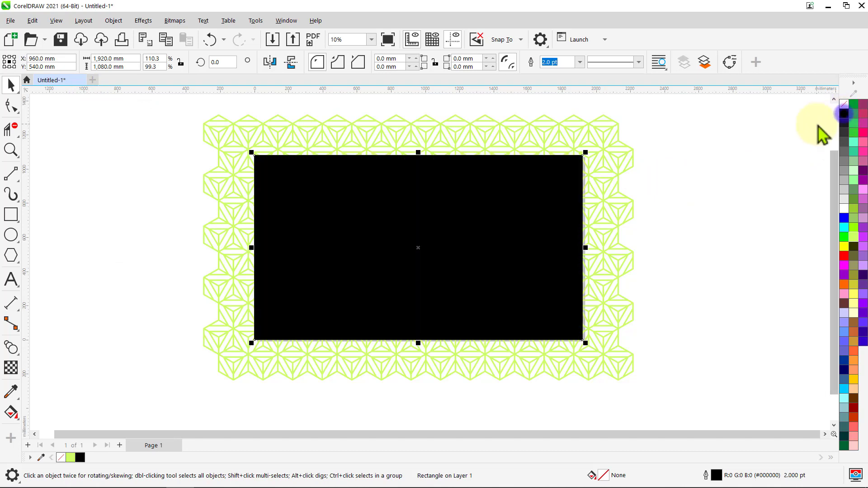
click(580, 63)
click(573, 71)
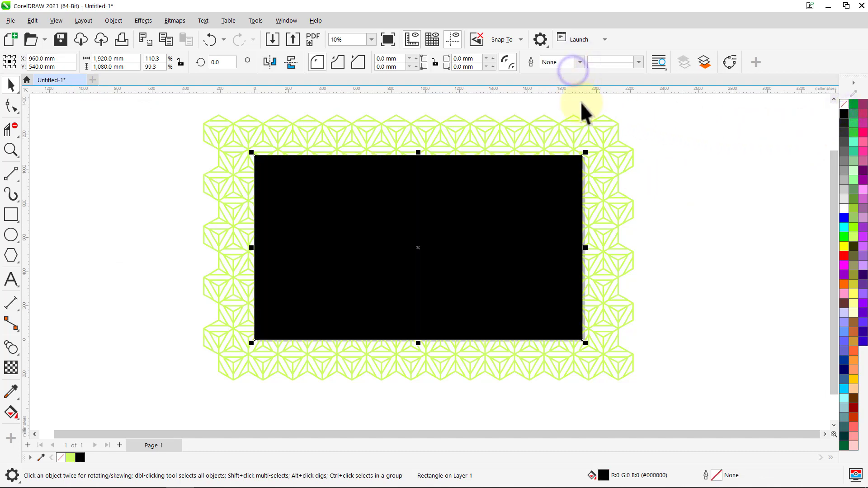
click(582, 102)
- Intersect the black rectangle with the lime green pattern to make a page-sized copy of the pattern
click(560, 173)
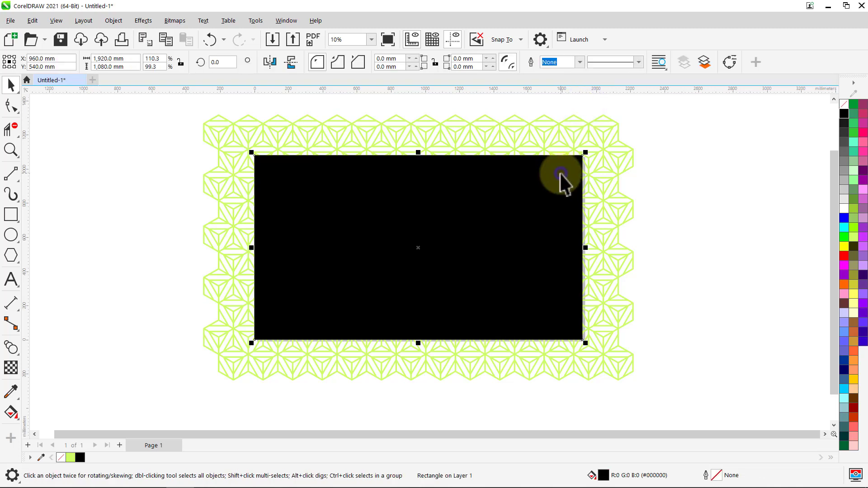
key(shift)
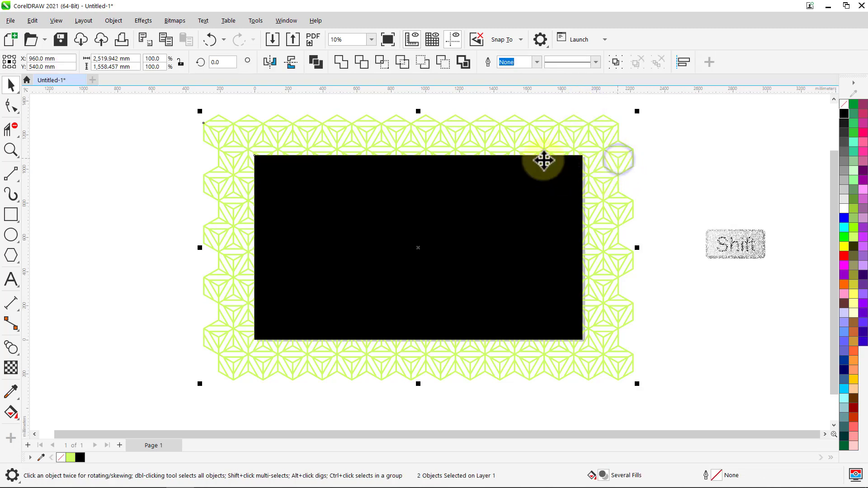
click(381, 63)
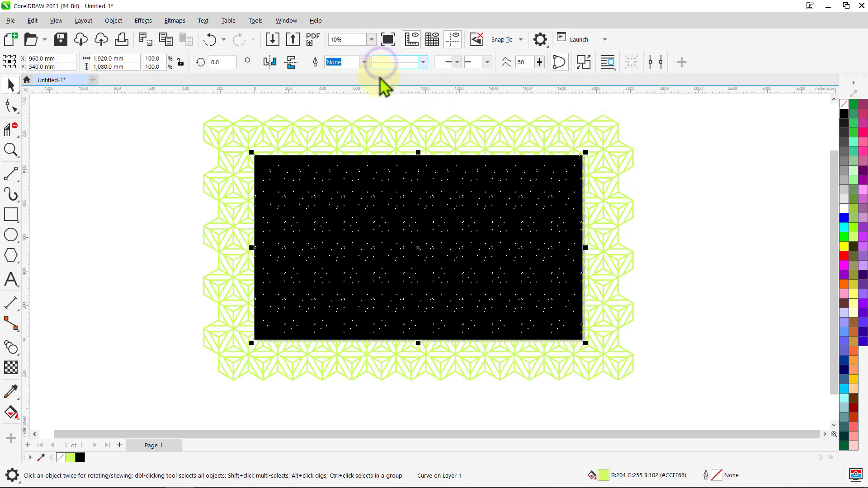
- Delete the original oversized pattern that extends beyond the page
click(378, 103)
key(Delete)
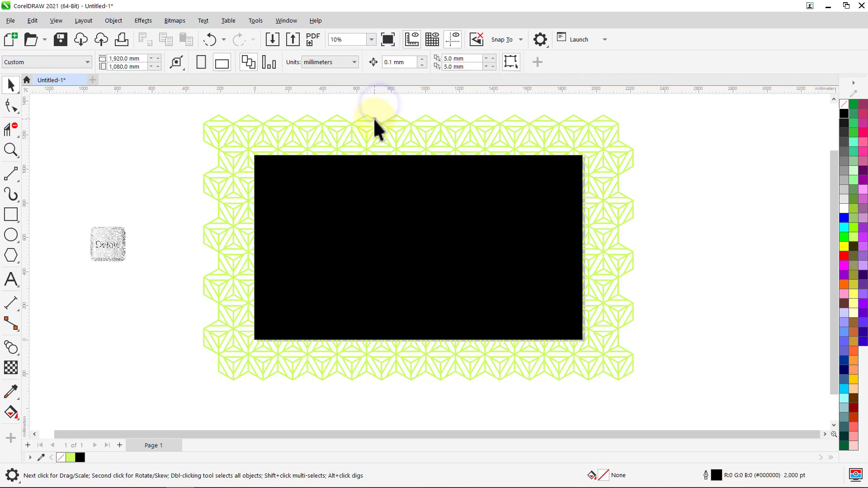
click(373, 118)
key(Delete)
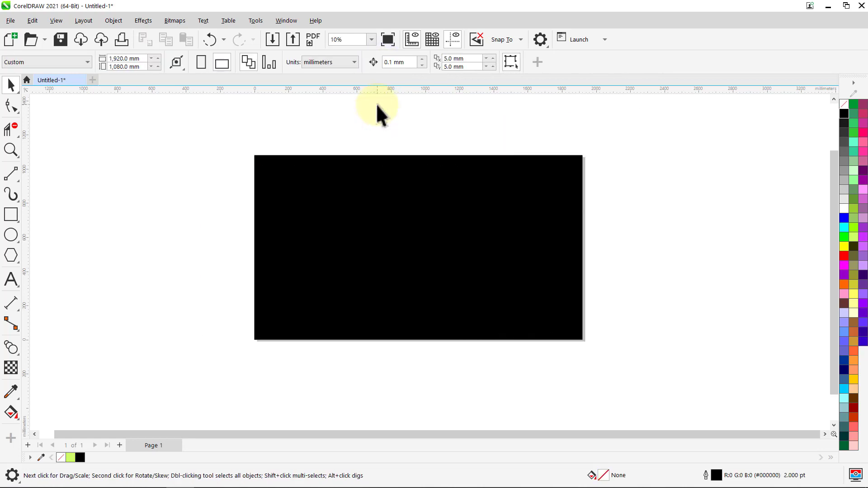
- Send the black rectangle behind the cropped pattern and recolour the pattern white
key(F4)
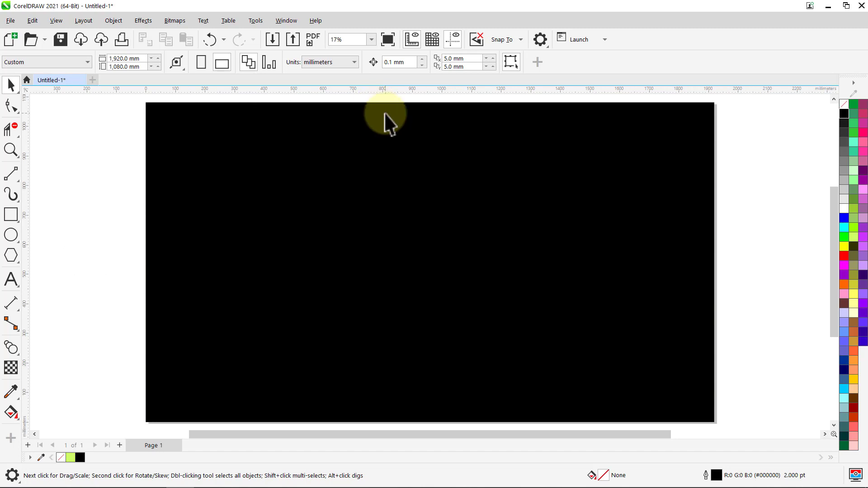
click(384, 114)
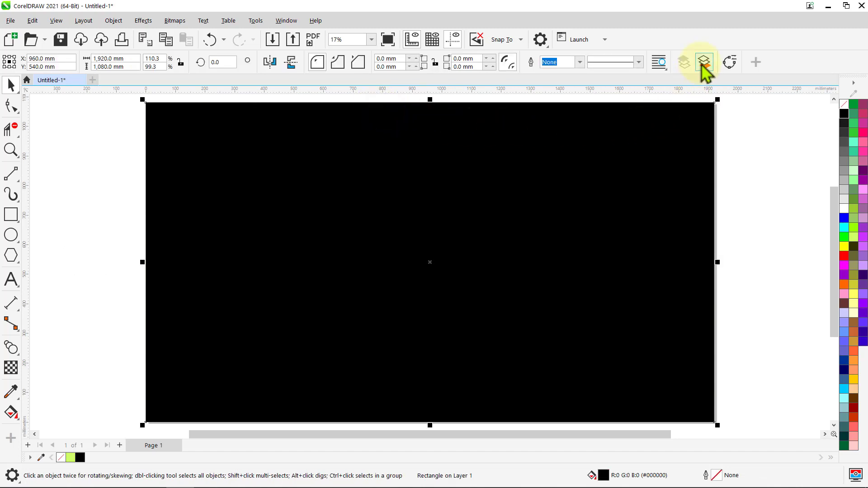
click(703, 64)
click(813, 101)
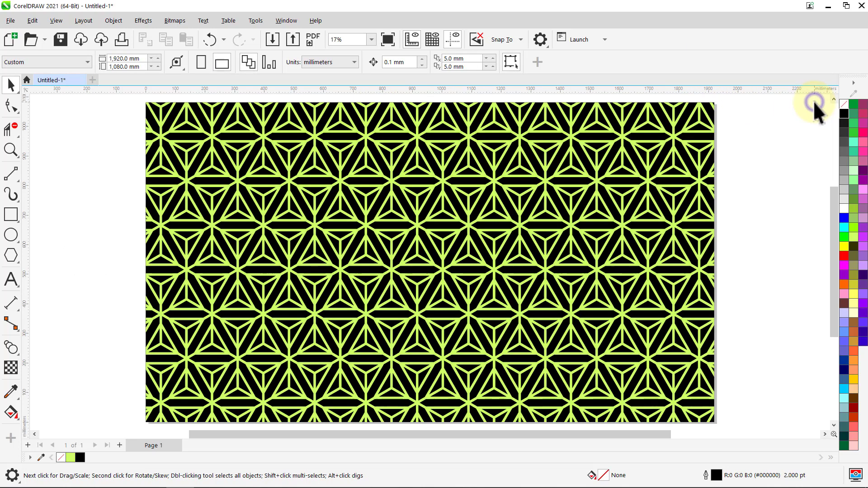
click(705, 126)
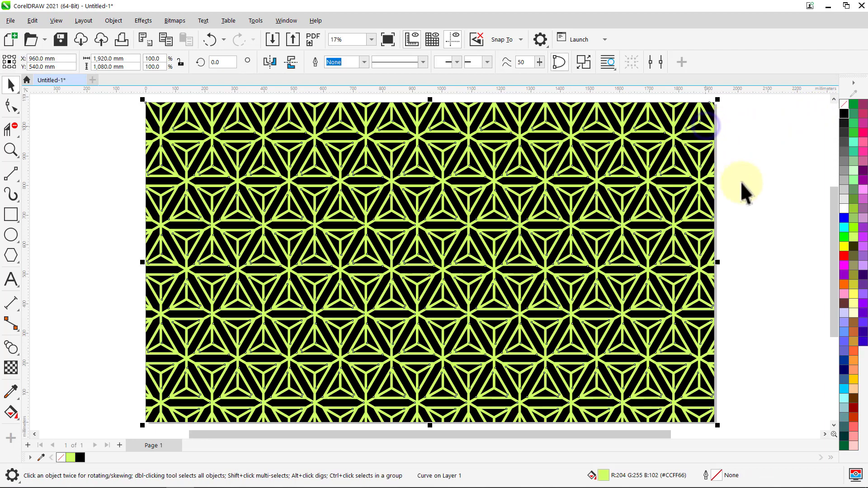
click(844, 208)
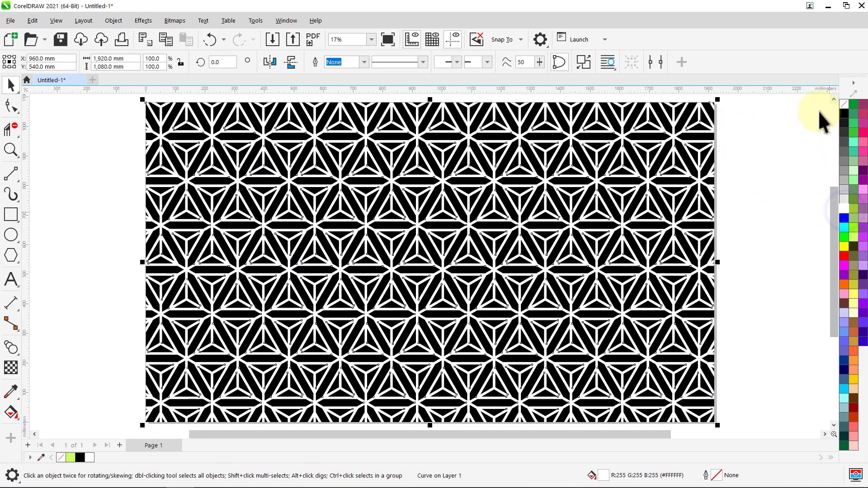
- Group the white pattern with its black background and show the design in full-screen preview
key(ctrl+a)
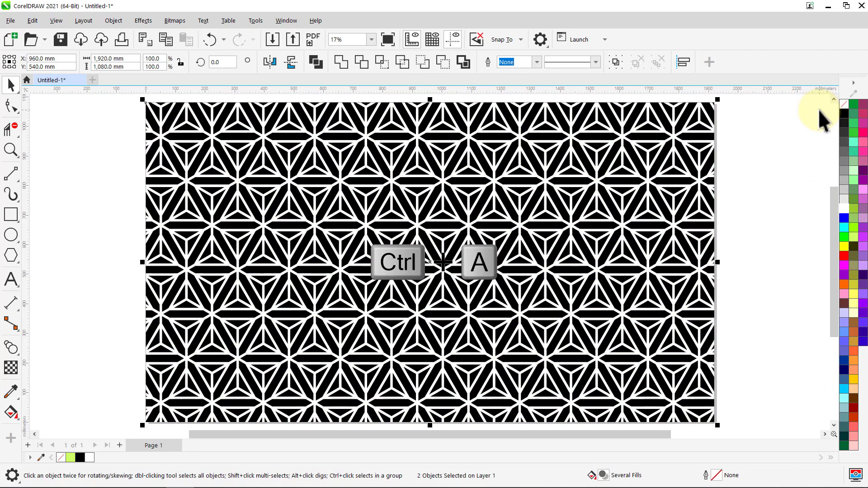
key(ctrl+g)
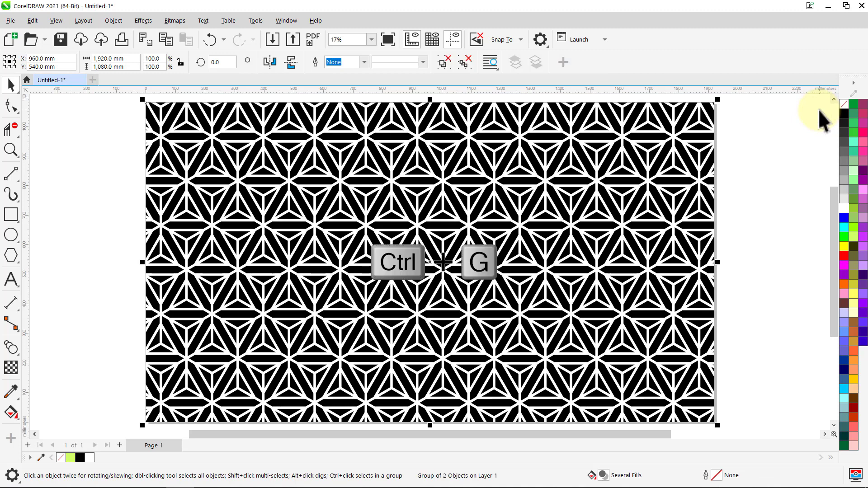
click(818, 111)
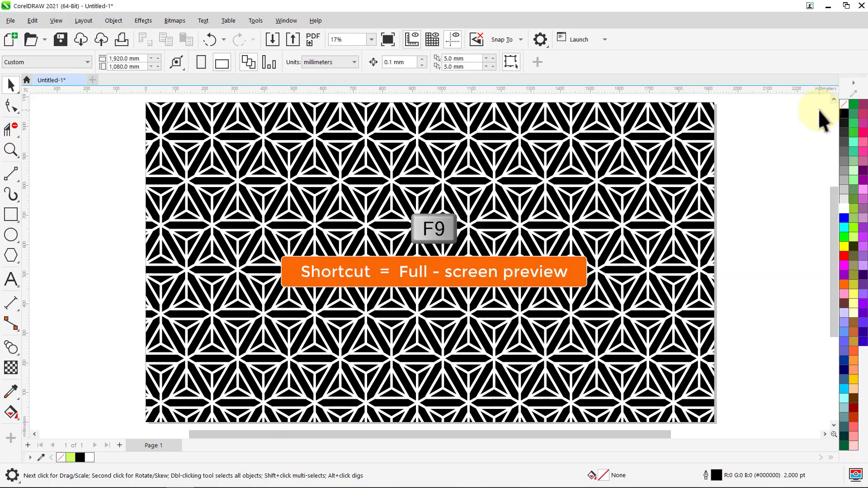
key(F9)
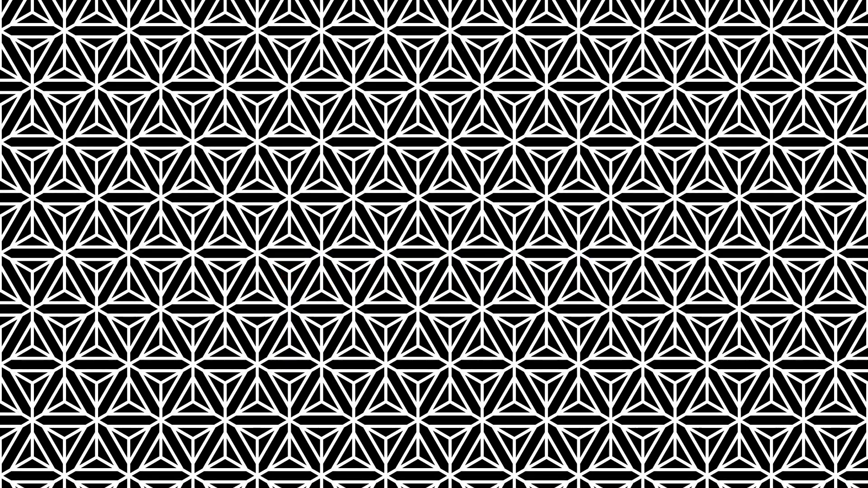